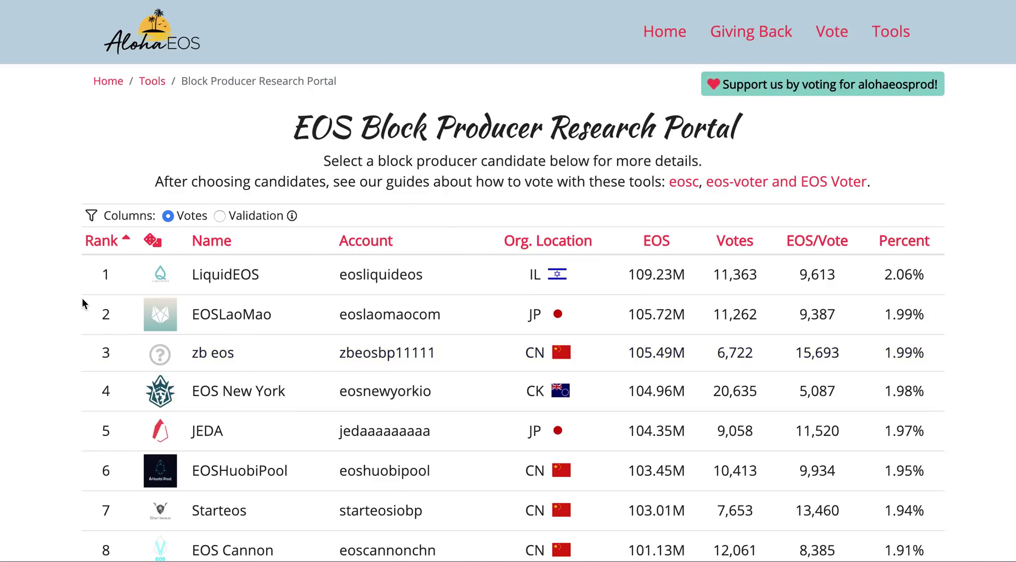
# Examine the highest-ranked EOS block producers, comparing their organisation locations, EOS amounts, votes and percentages
pyautogui.scroll(-1, 82, 298)
pyautogui.scroll(-1, 82, 302)
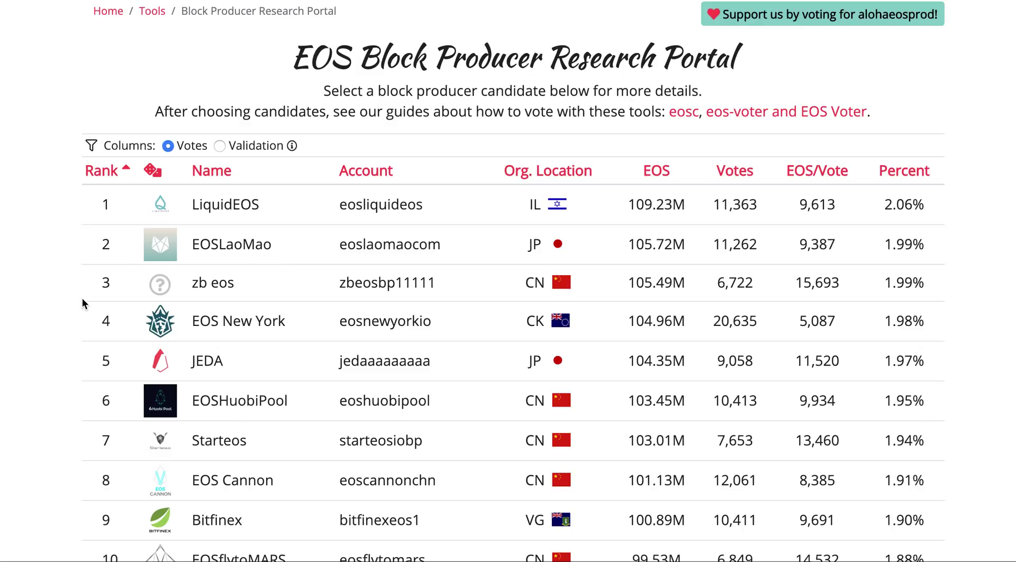
pyautogui.scroll(-2, 82, 302)
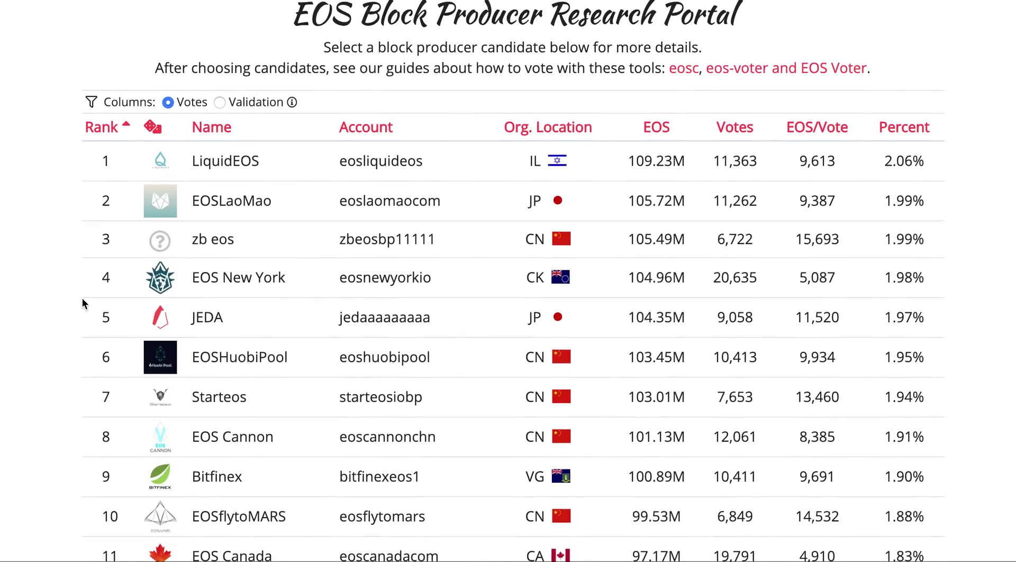
pyautogui.scroll(1, 82, 303)
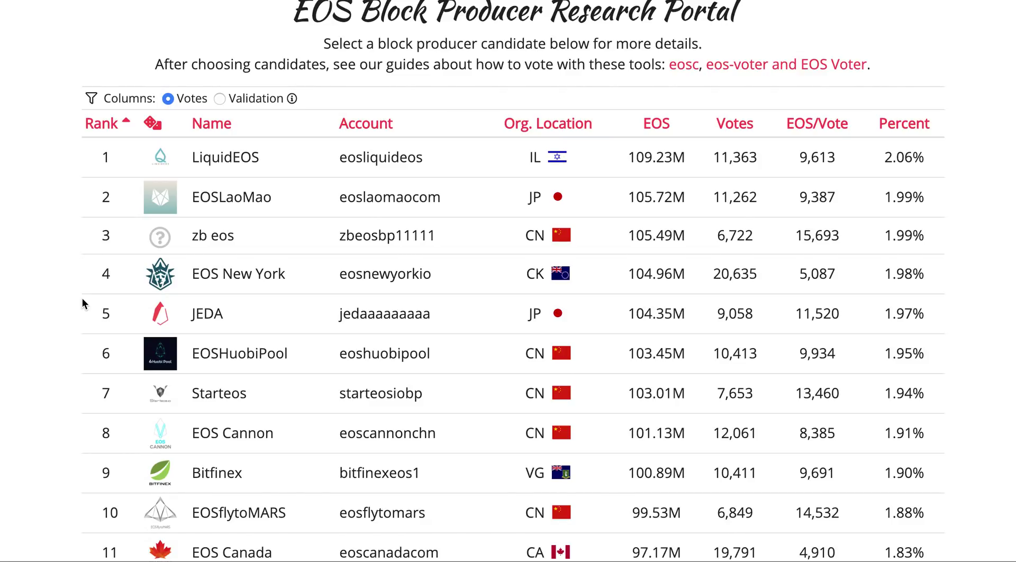
pyautogui.scroll(-1, 82, 303)
pyautogui.scroll(-1, 82, 302)
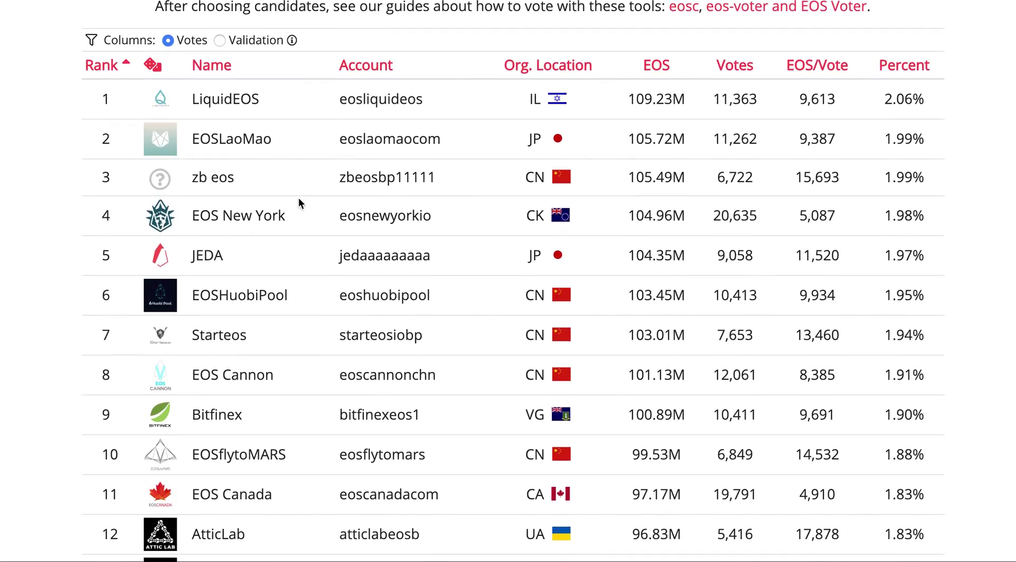
pyautogui.scroll(-1, 252, 219)
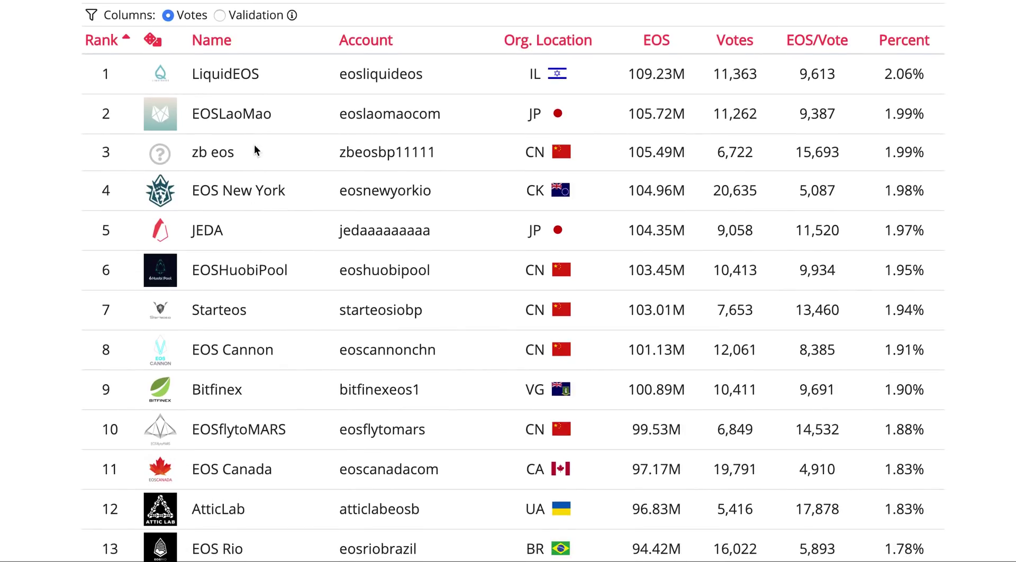
pyautogui.scroll(-1, 252, 126)
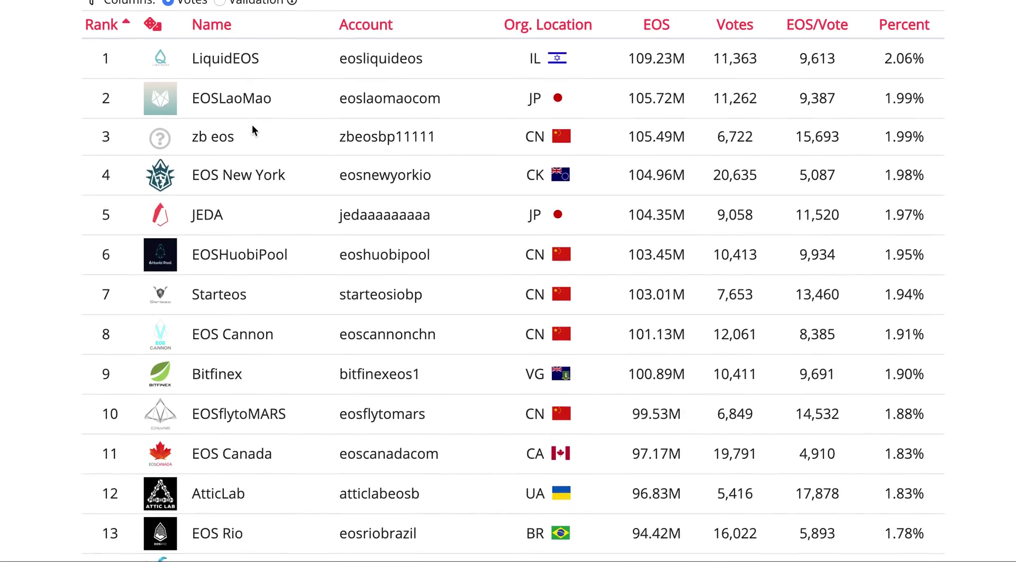
pyautogui.scroll(-1, 251, 126)
pyautogui.scroll(-1, 252, 126)
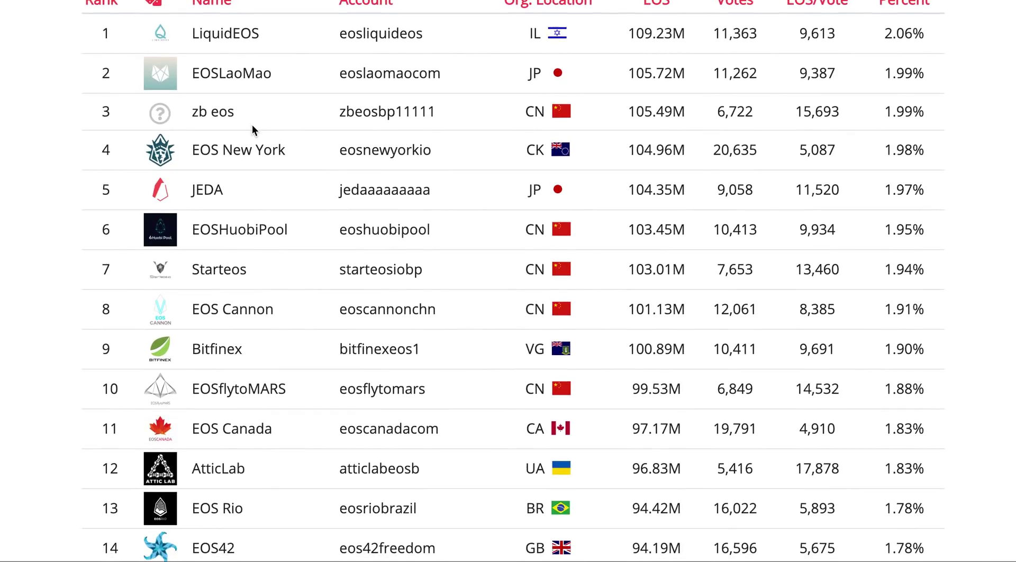
pyautogui.scroll(1, 252, 125)
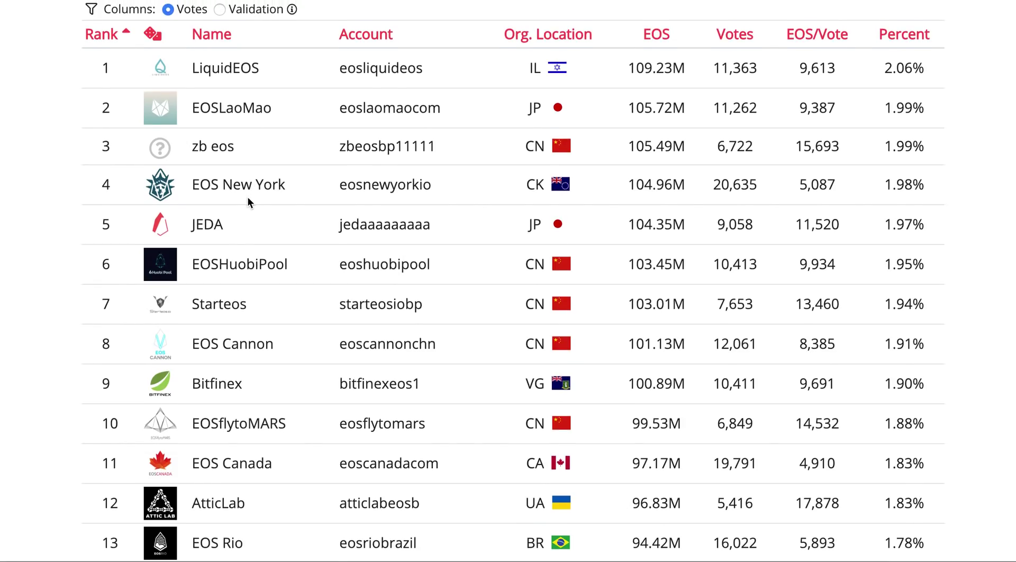
pyautogui.scroll(-1, 248, 197)
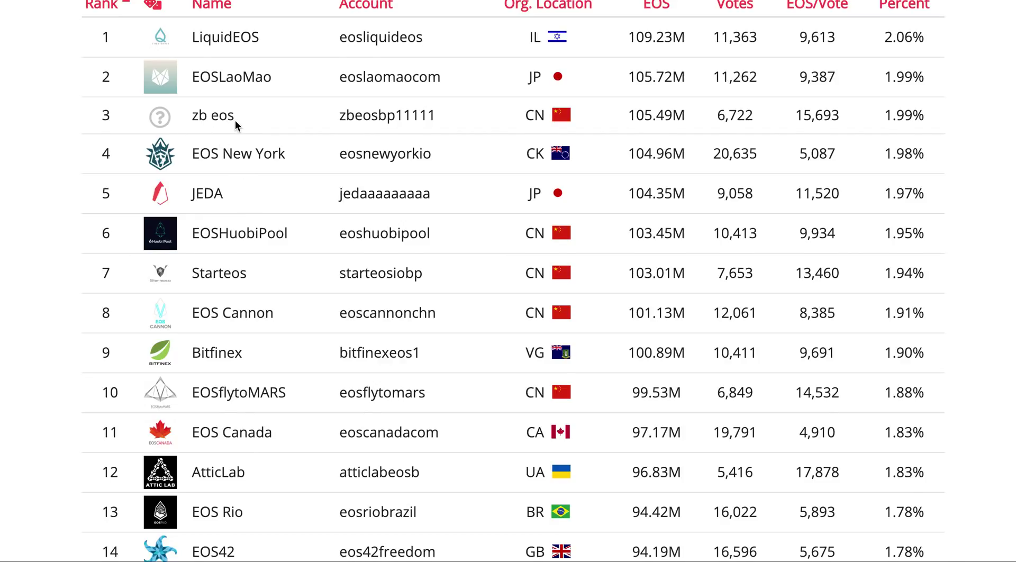
pyautogui.scroll(-1, 235, 120)
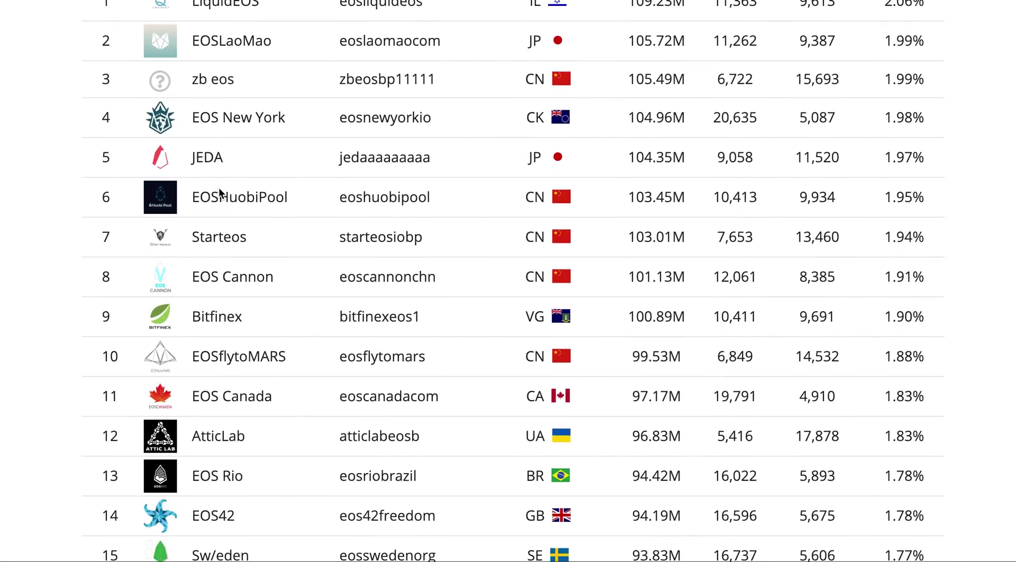
pyautogui.scroll(-1, 216, 170)
pyautogui.scroll(1, 217, 170)
pyautogui.scroll(1, 217, 167)
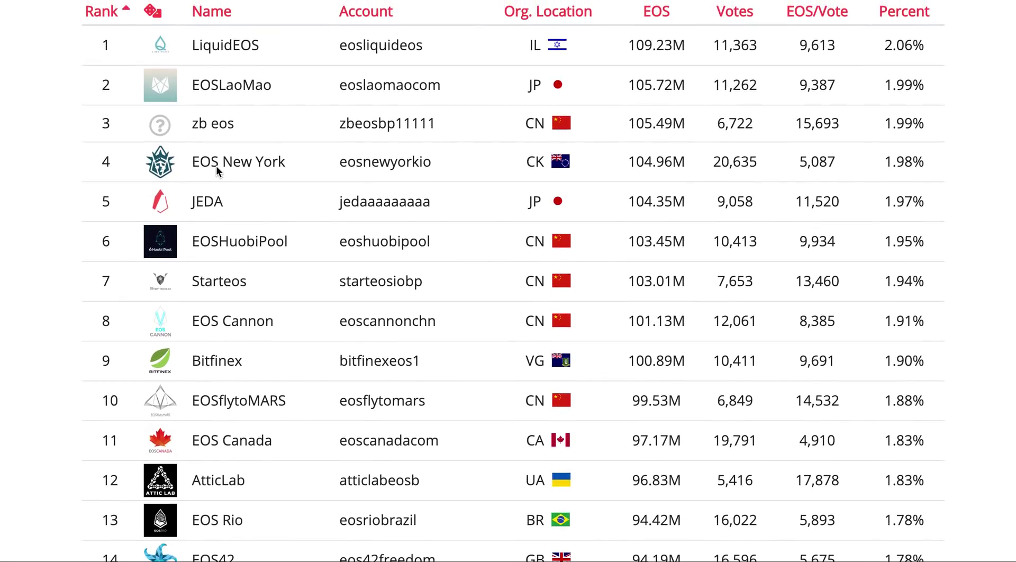
pyautogui.scroll(-1, 216, 166)
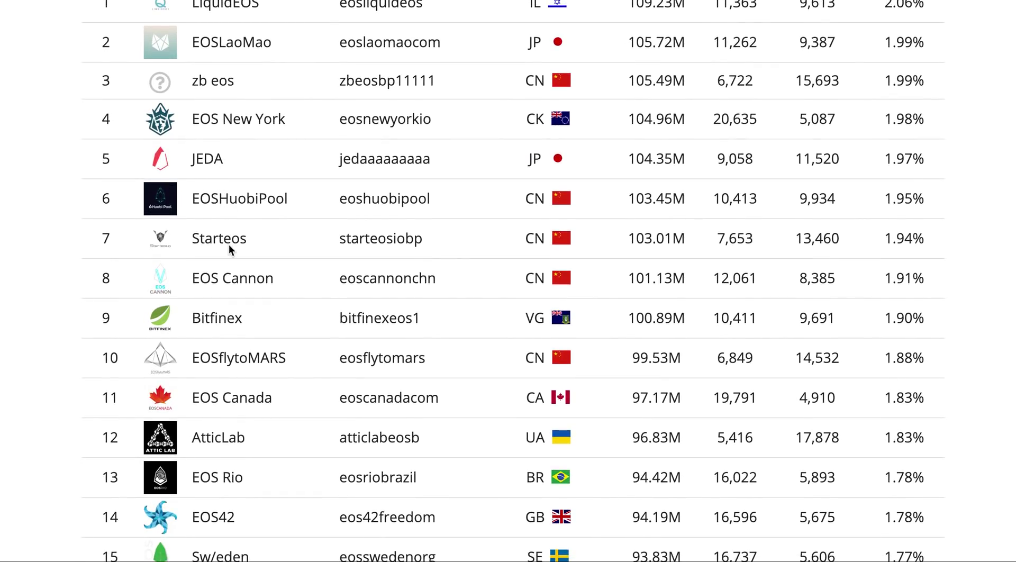
# Look through the block producer ranking from the top entries down to about rank 40
pyautogui.scroll(-5, 228, 243)
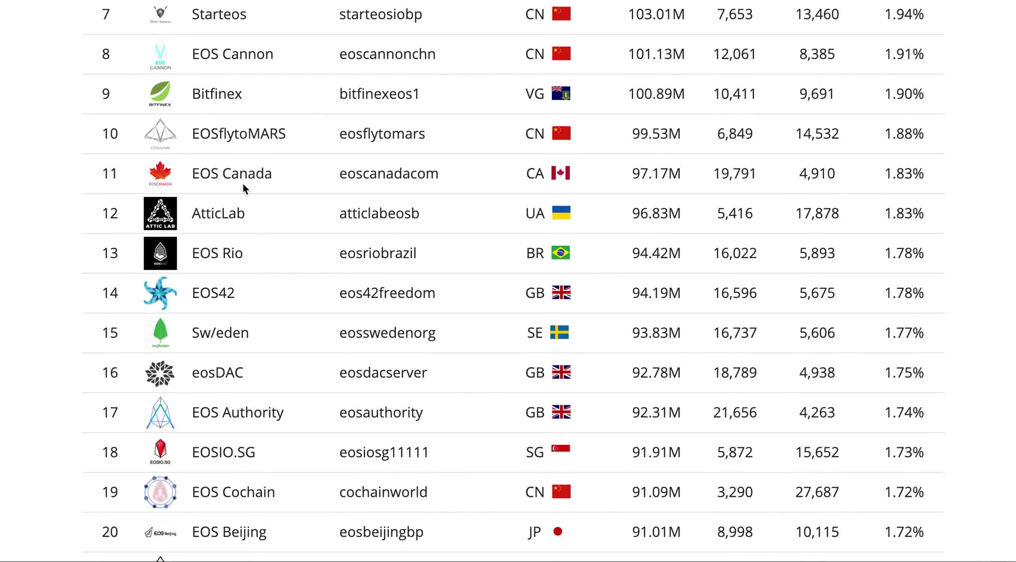
pyautogui.scroll(6, 243, 182)
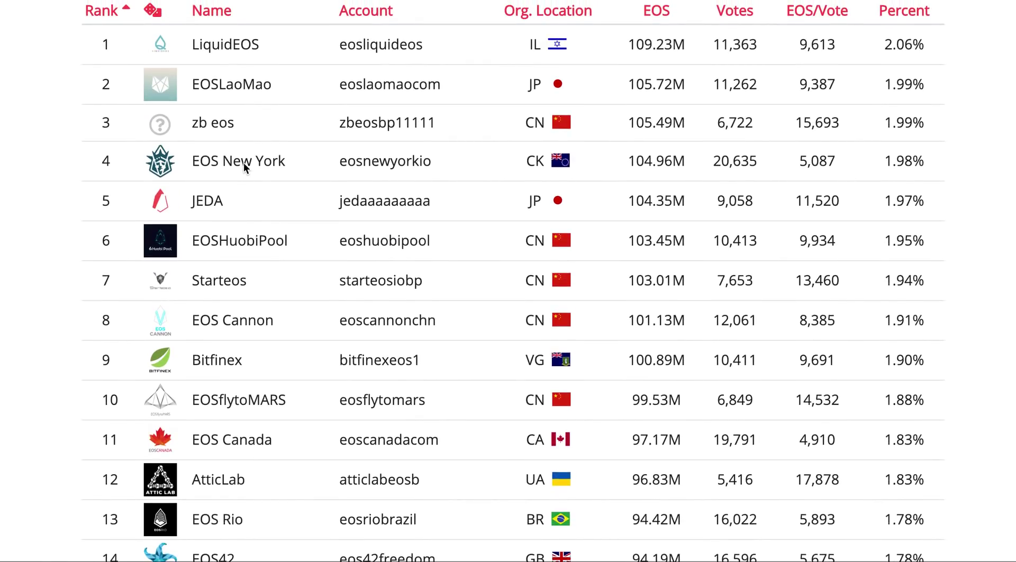
pyautogui.scroll(-4, 233, 53)
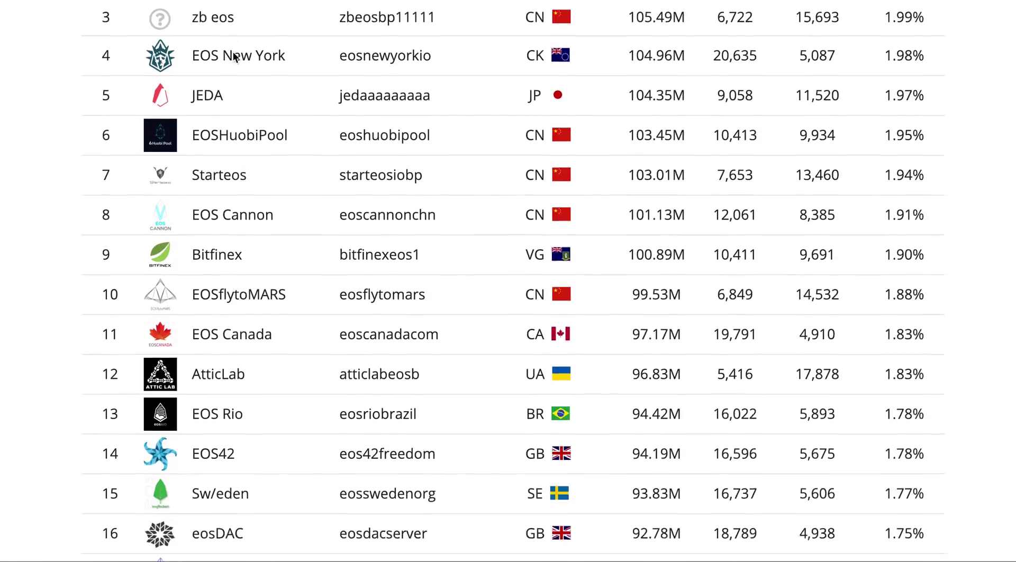
pyautogui.scroll(-1, 232, 52)
pyautogui.scroll(-1, 219, 264)
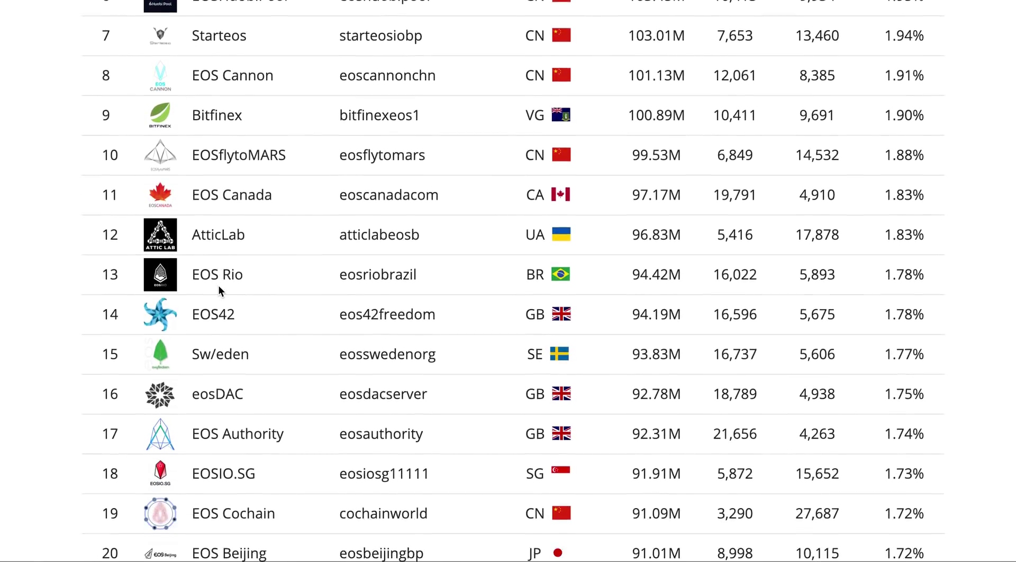
pyautogui.scroll(-1, 227, 233)
pyautogui.scroll(1, 227, 233)
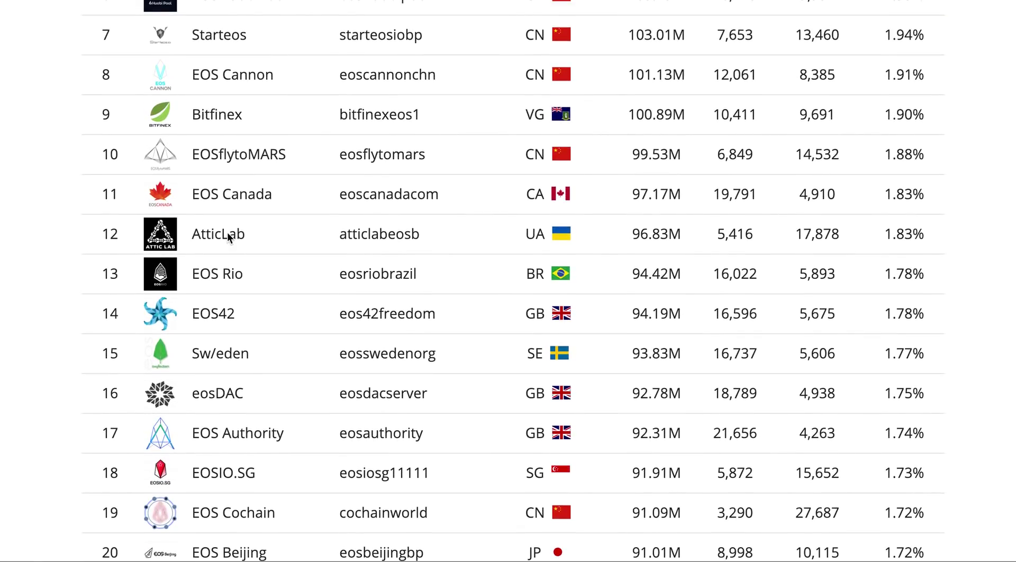
pyautogui.scroll(-2, 229, 176)
pyautogui.scroll(-1, 223, 252)
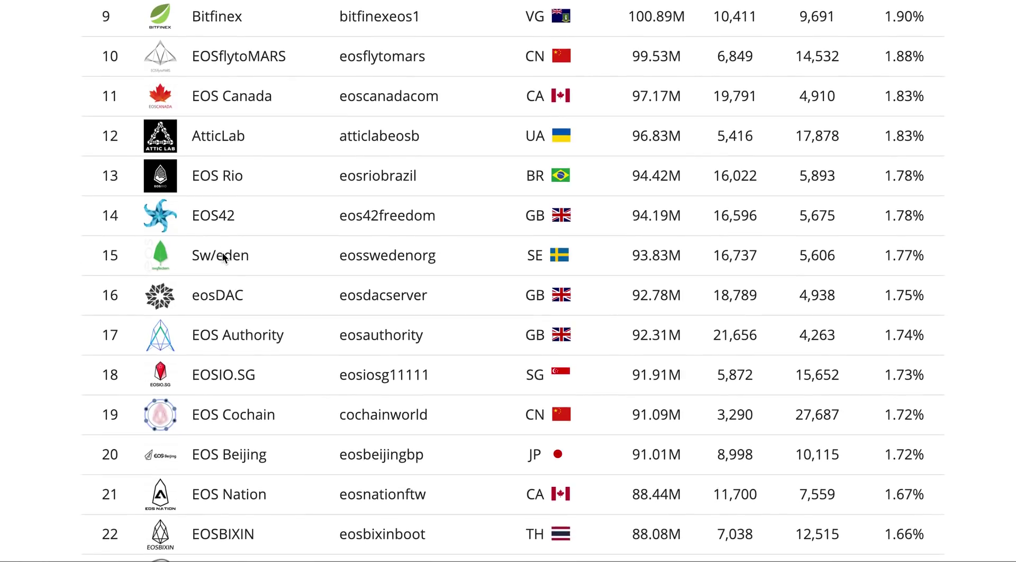
pyautogui.scroll(-1, 230, 183)
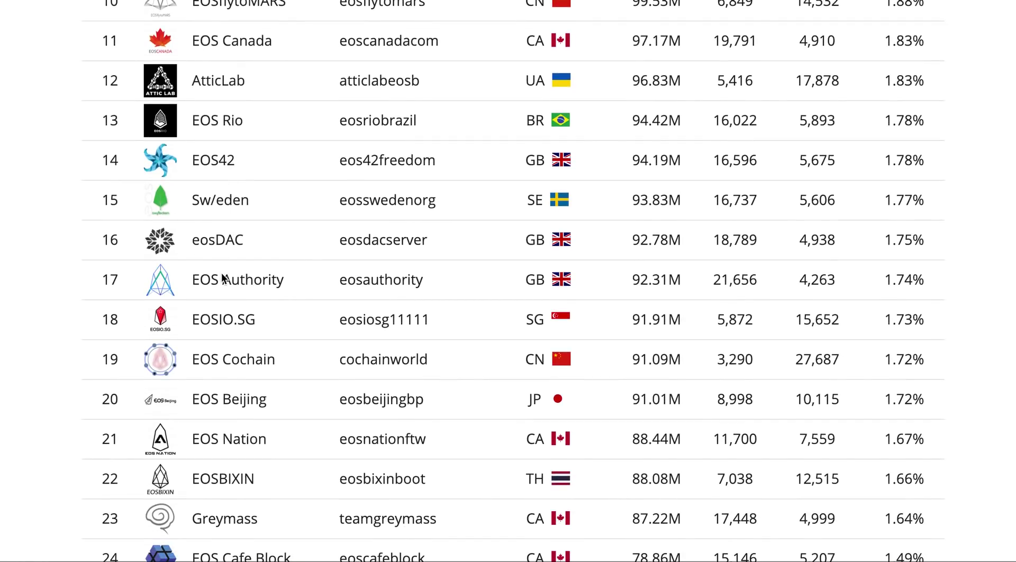
pyautogui.scroll(-3, 221, 283)
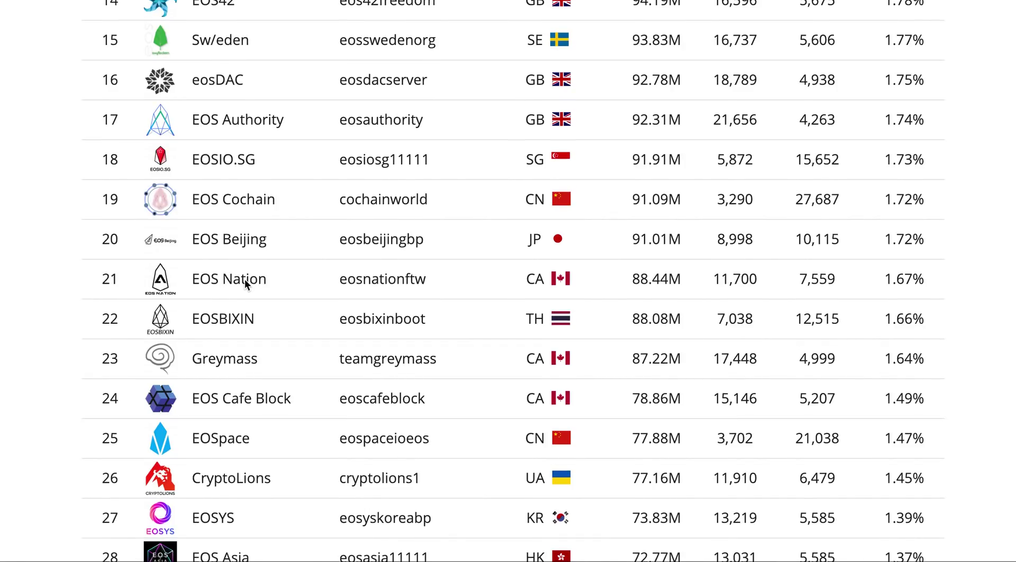
pyautogui.scroll(-1, 268, 291)
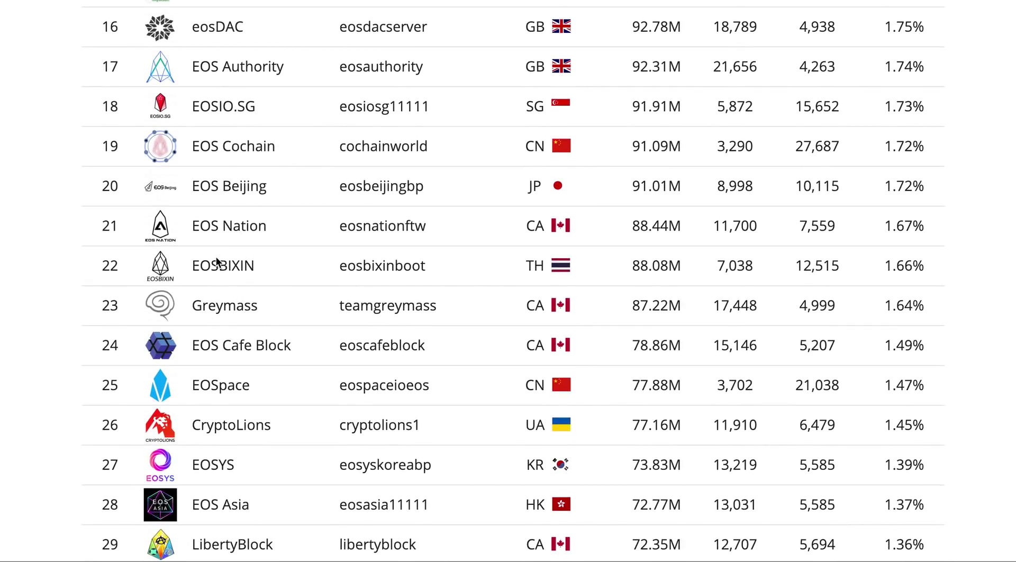
pyautogui.scroll(-2, 216, 259)
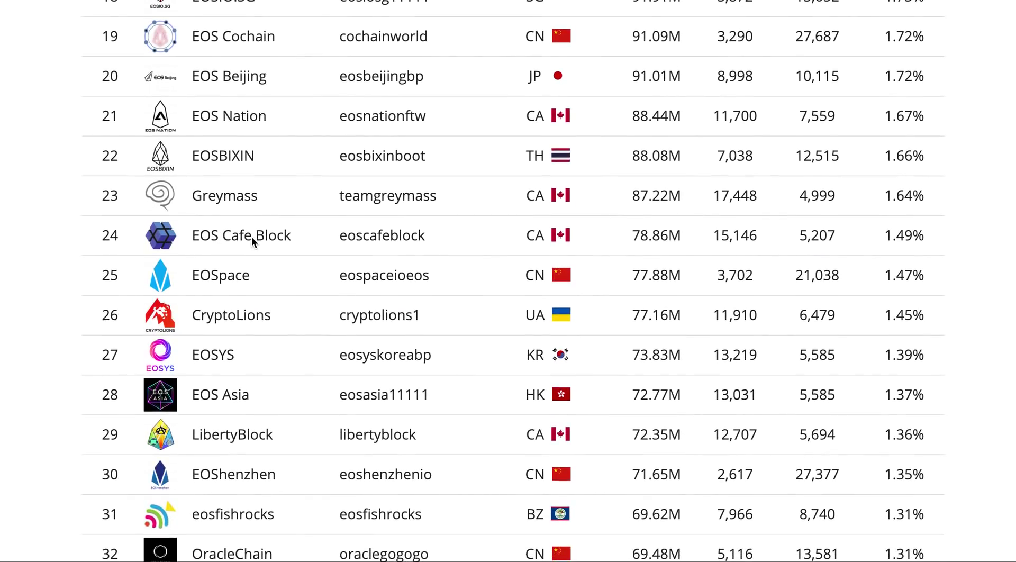
pyautogui.scroll(-1, 252, 236)
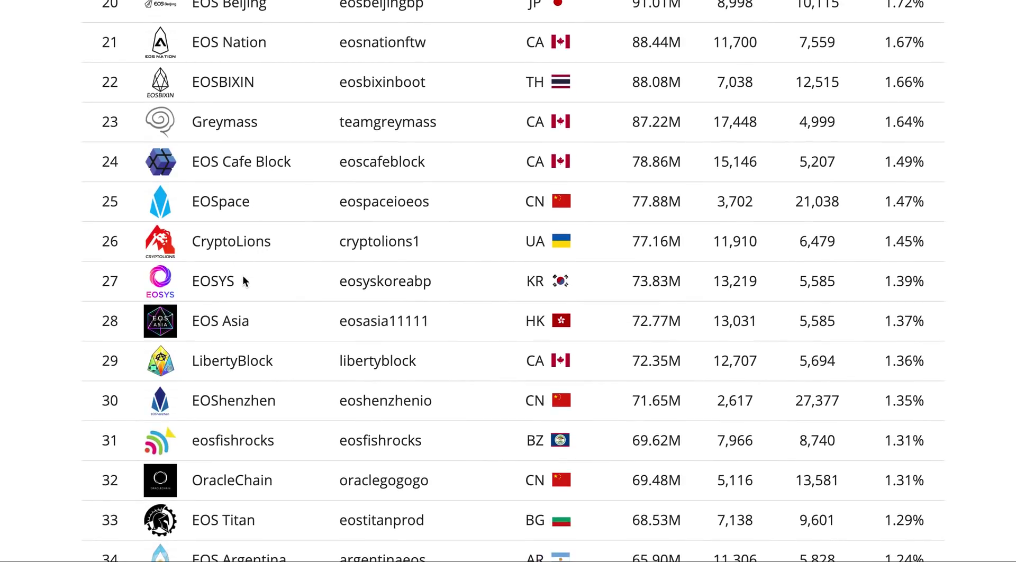
pyautogui.scroll(-4, 243, 281)
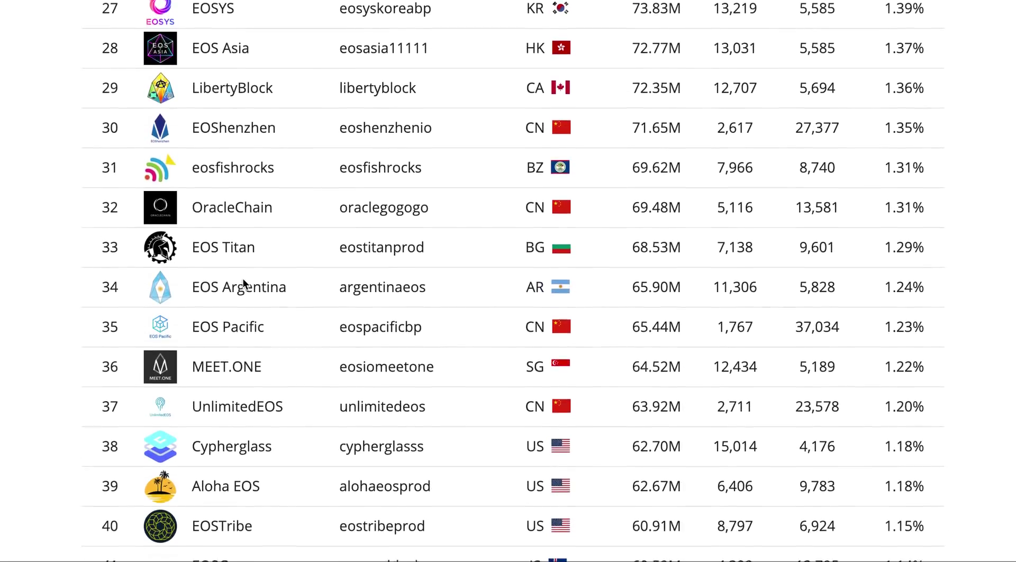
# Return to the start of the block producer ranking and compare the leading candidates with those ranked in the twenties
pyautogui.scroll(10, 243, 278)
pyautogui.scroll(10, 243, 278)
pyautogui.scroll(-10, 243, 278)
pyautogui.scroll(10, 243, 281)
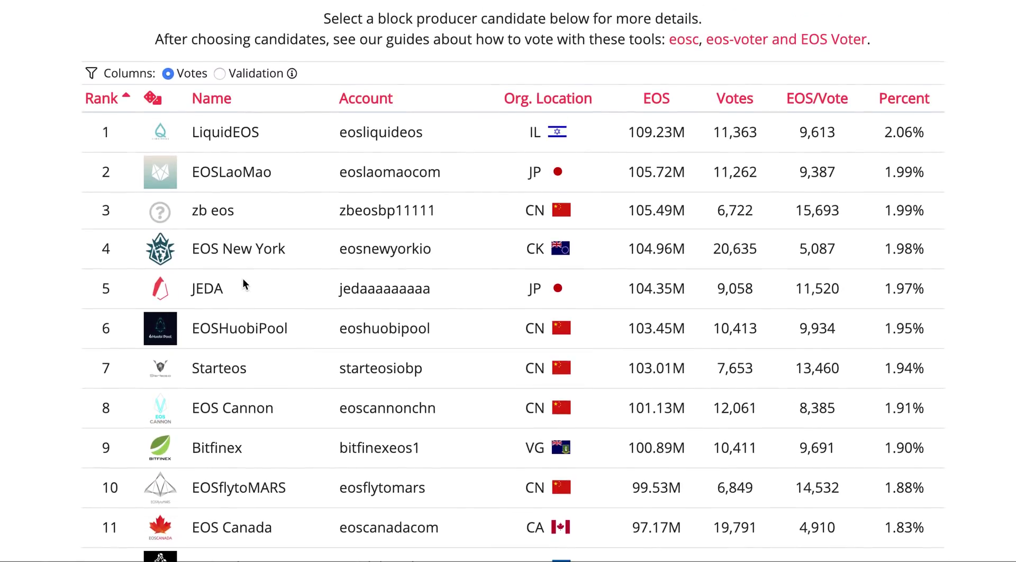
pyautogui.scroll(-3, 243, 278)
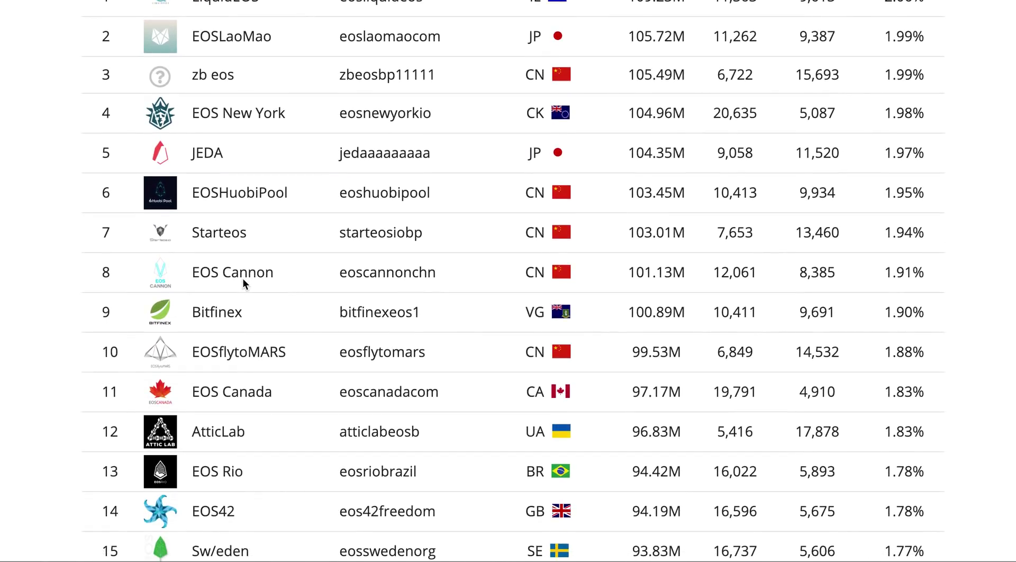
pyautogui.scroll(-1, 275, 326)
pyautogui.click(194, 196)
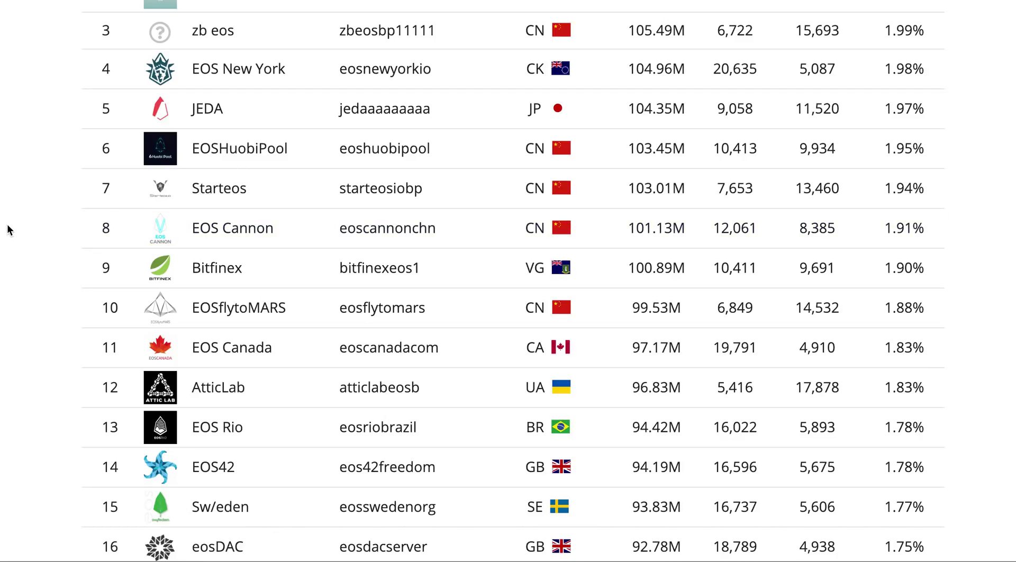
pyautogui.scroll(1, 268, 229)
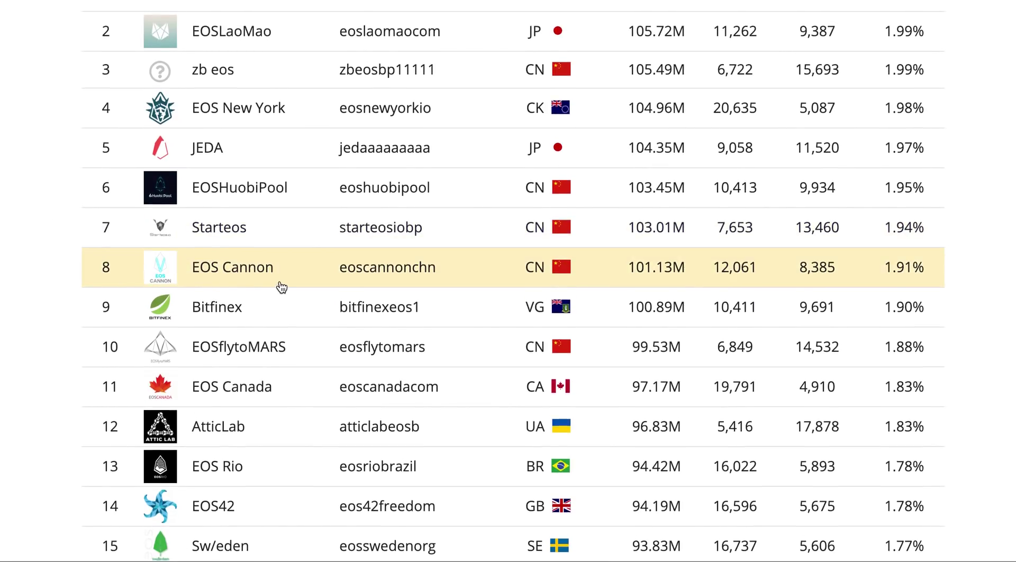
pyautogui.scroll(1, 281, 287)
pyautogui.scroll(1, 281, 287)
pyautogui.scroll(3, 281, 287)
pyautogui.scroll(-6, 281, 287)
pyautogui.scroll(-6, 281, 287)
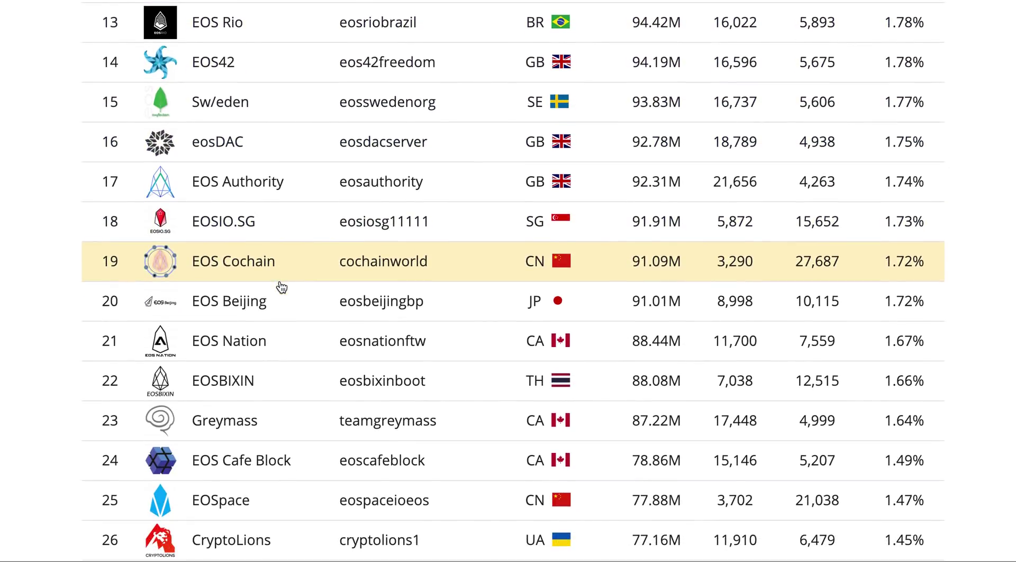
pyautogui.scroll(-1, 281, 286)
pyautogui.scroll(-1, 281, 287)
pyautogui.scroll(7, 447, 55)
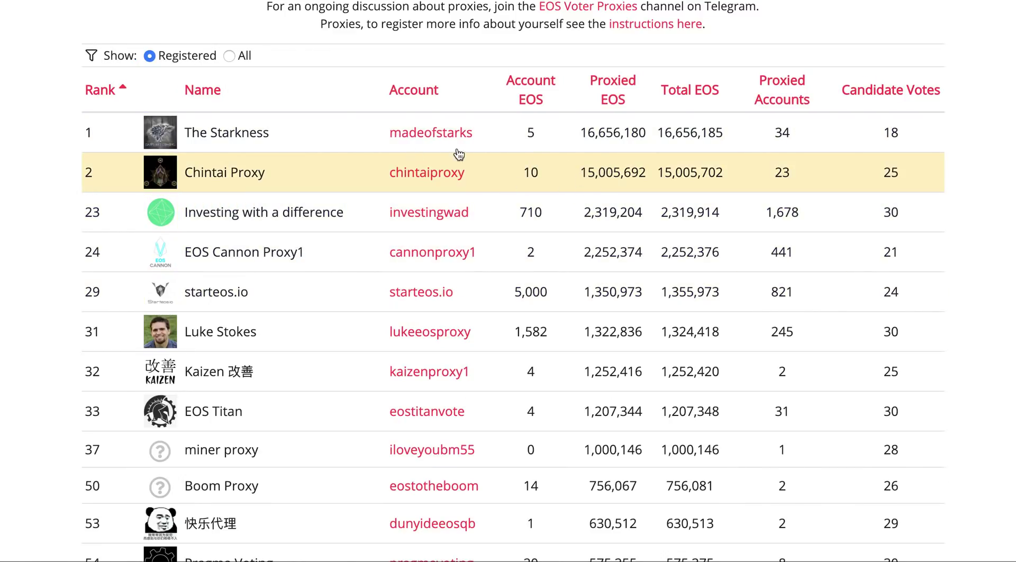
# Open the Chintai Proxy details and review its voting philosophy, background, candidate votes and proxied accounts
pyautogui.click(578, 182)
pyautogui.scroll(-7, 537, 232)
pyautogui.scroll(-1, 537, 233)
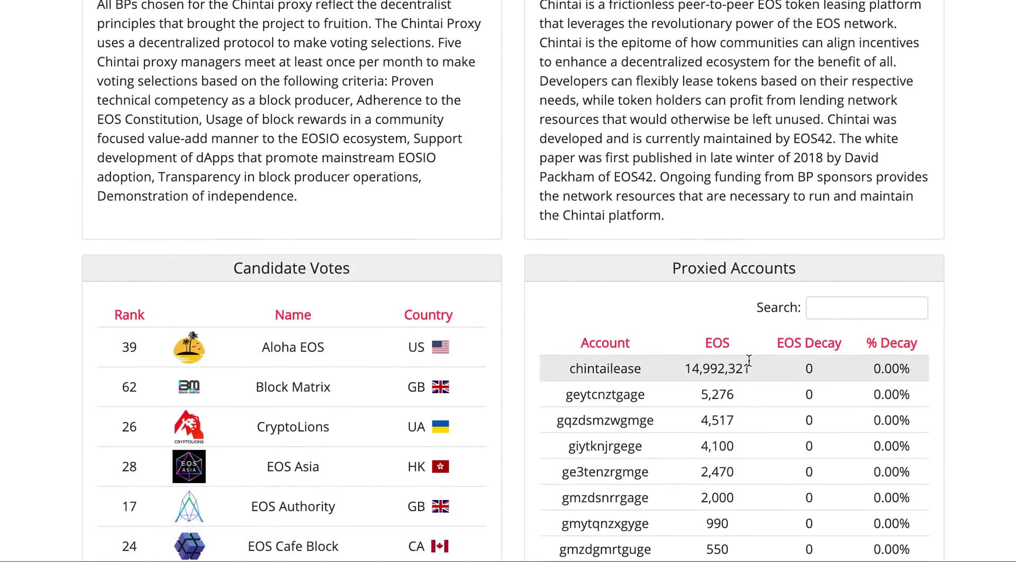
pyautogui.scroll(-1, 736, 374)
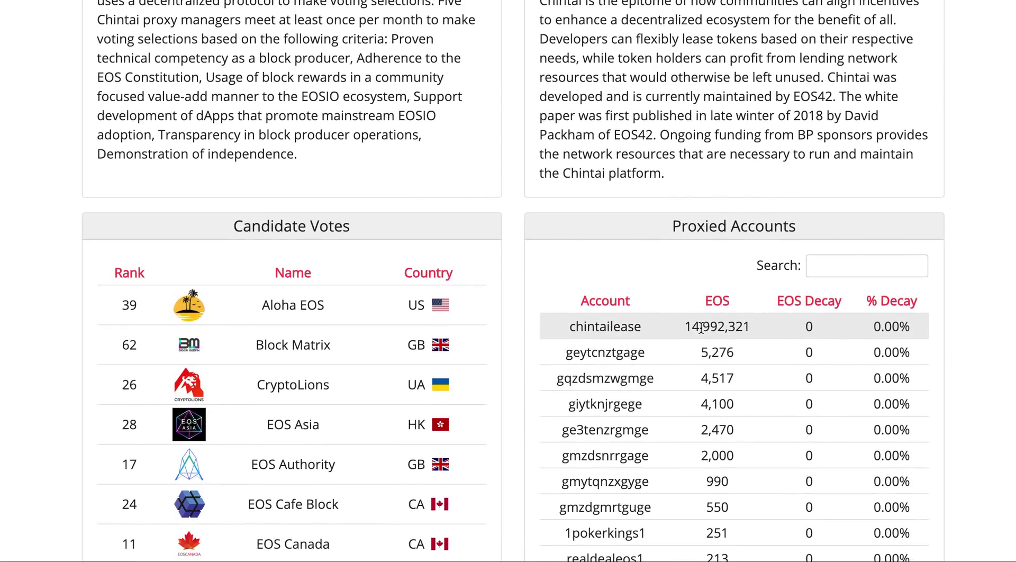
pyautogui.scroll(-3, 535, 261)
pyautogui.scroll(-10, 536, 262)
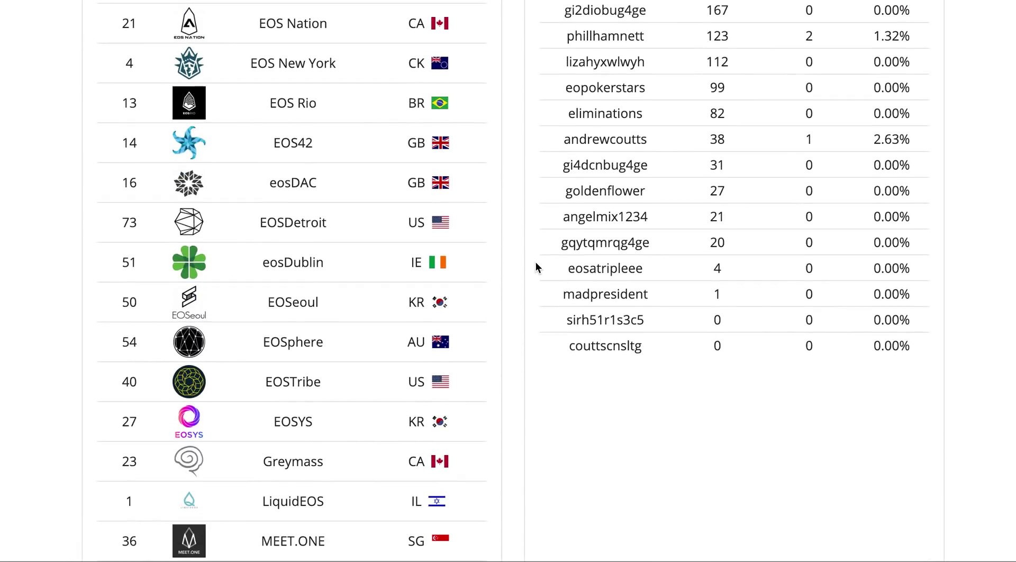
pyautogui.scroll(13, 535, 262)
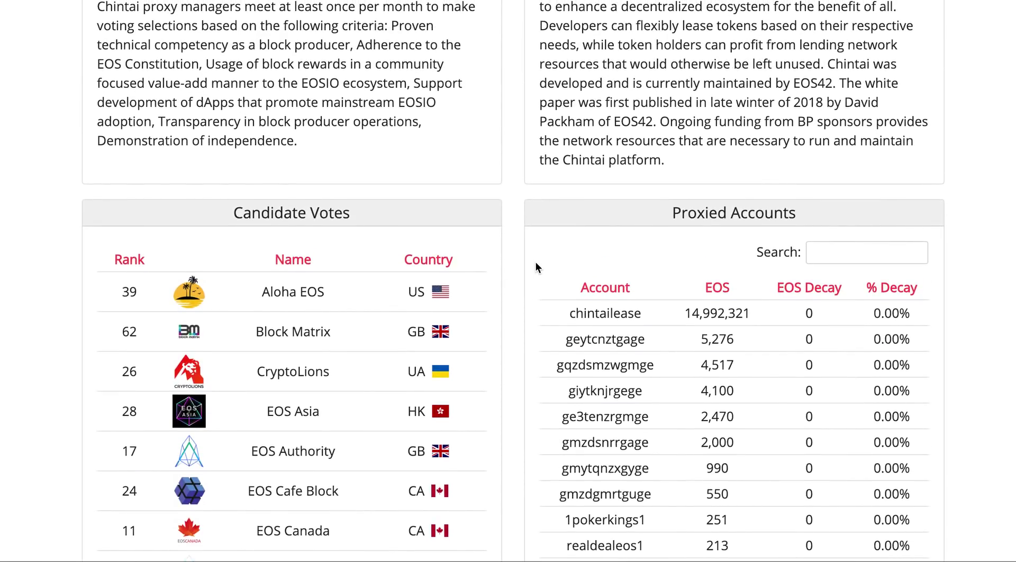
pyautogui.scroll(3, 535, 261)
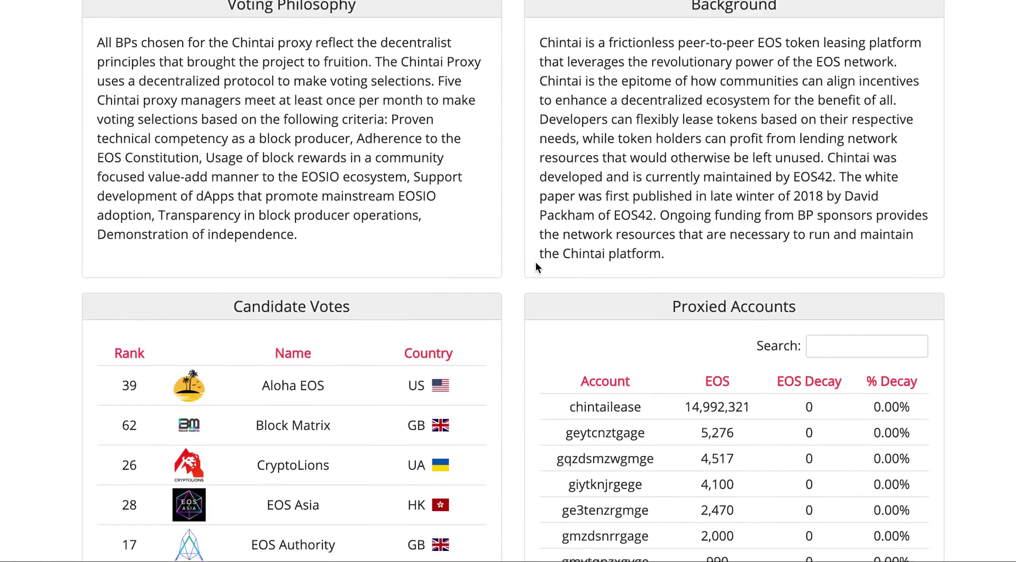
pyautogui.scroll(-1, 535, 261)
pyautogui.scroll(3, 535, 261)
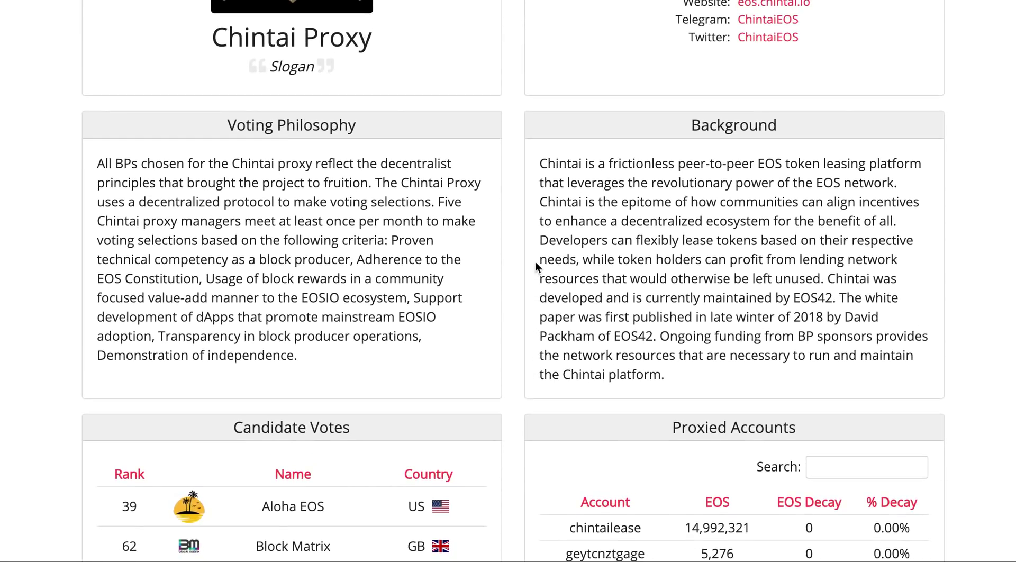
pyautogui.scroll(4, 535, 266)
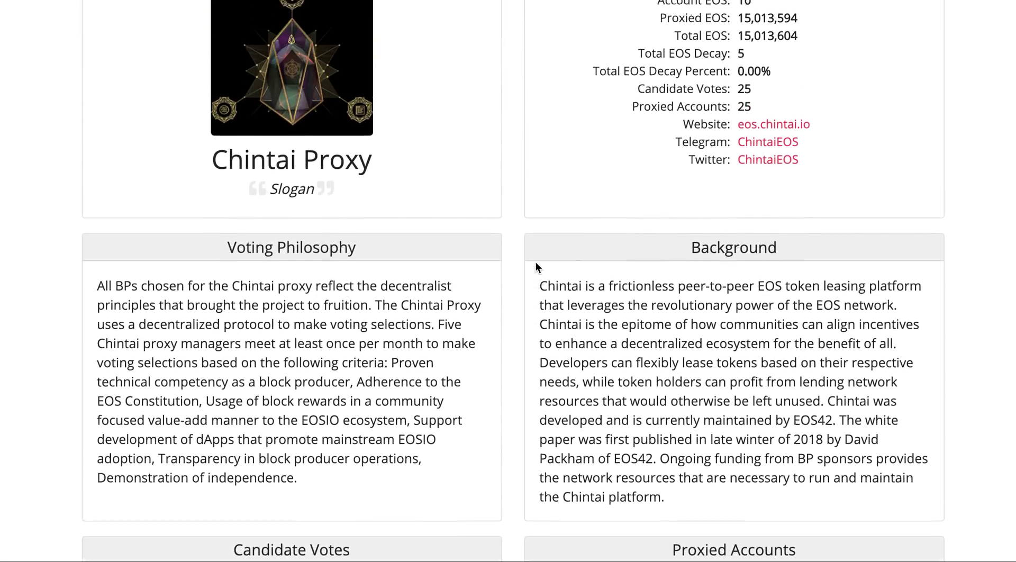
pyautogui.scroll(2, 535, 263)
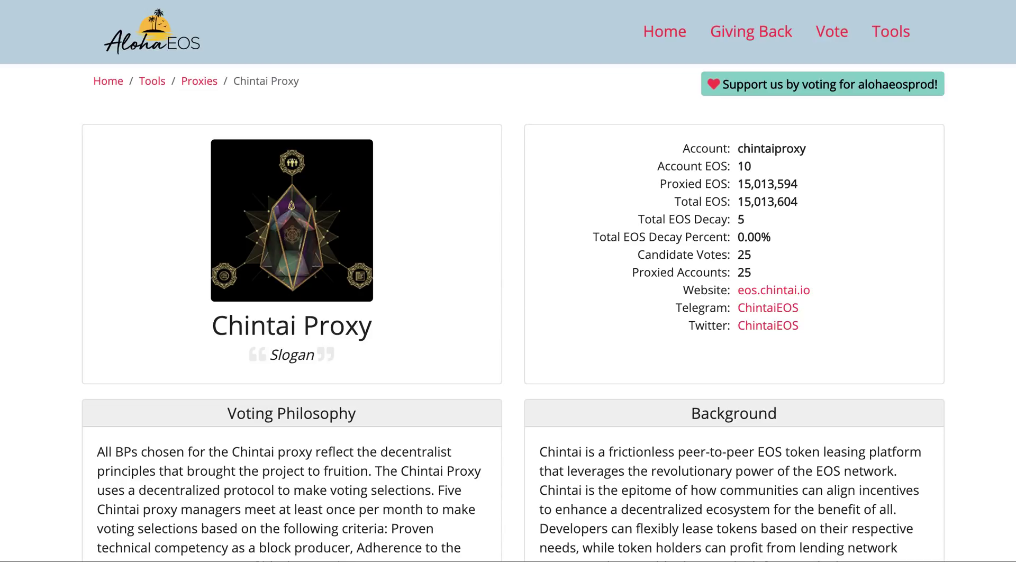
# Go back to the proxy ranking, open the Investing with a difference proxy and examine its EOS decay figures and account summary
pyautogui.hotkey('alt', 'Left')
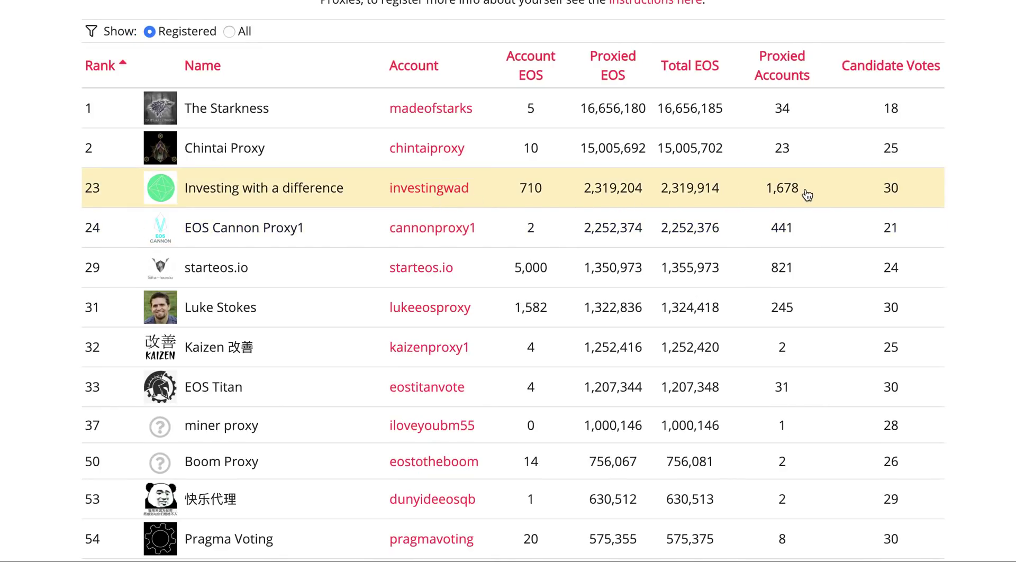
pyautogui.click(729, 193)
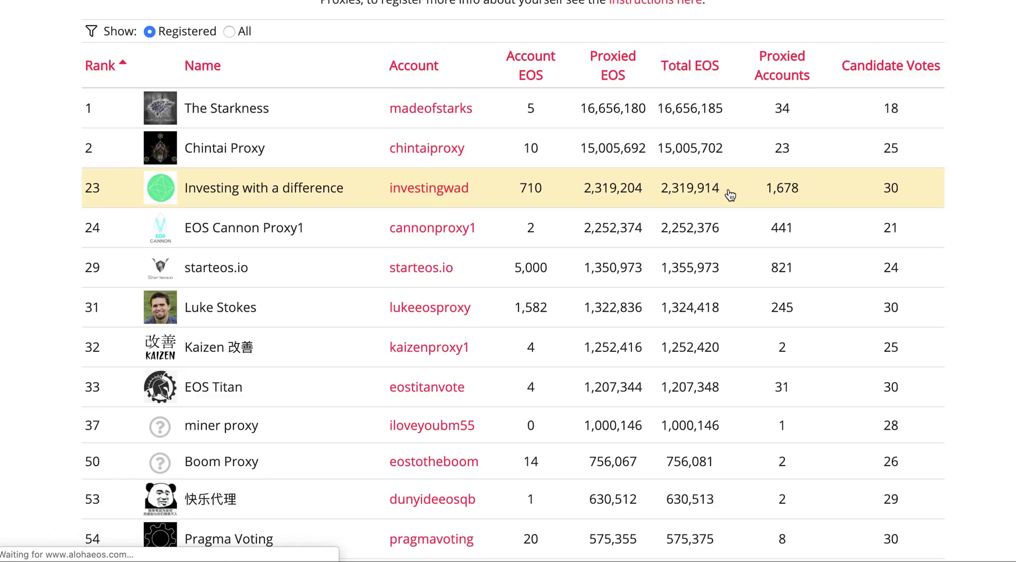
pyautogui.scroll(-1, 730, 193)
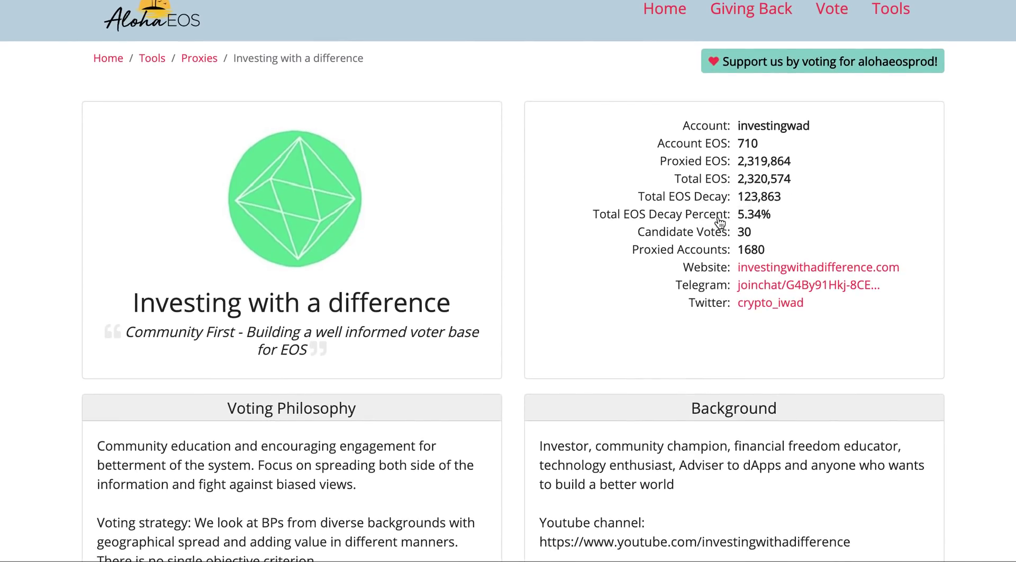
pyautogui.moveTo(721, 196); pyautogui.dragTo(782, 197)
pyautogui.scroll(-1, 760, 220)
pyautogui.click(799, 174)
pyautogui.scroll(-2, 788, 196)
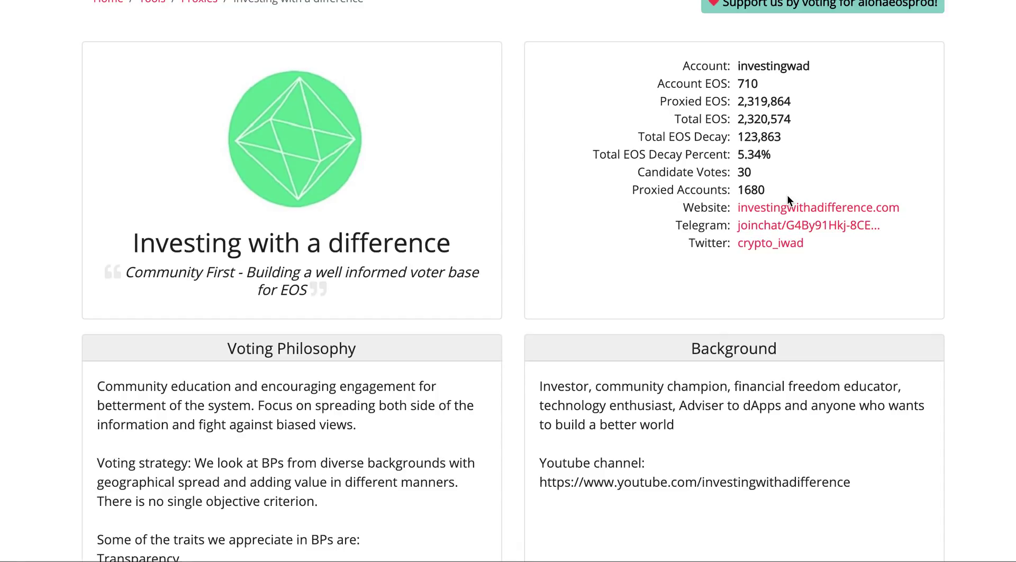
# Switch to the EOS voting wallet, view the proxy vote refresh confirmation for investingwad and dismiss it without confirming
pyautogui.press('super+Tab')
pyautogui.press('super+Tab')
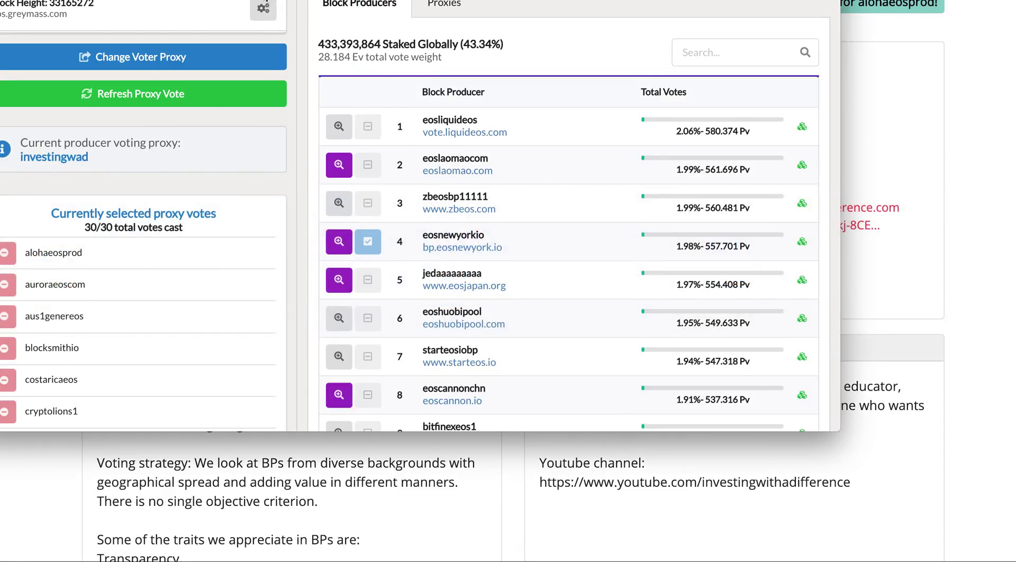
pyautogui.tripleClick(193, 4)
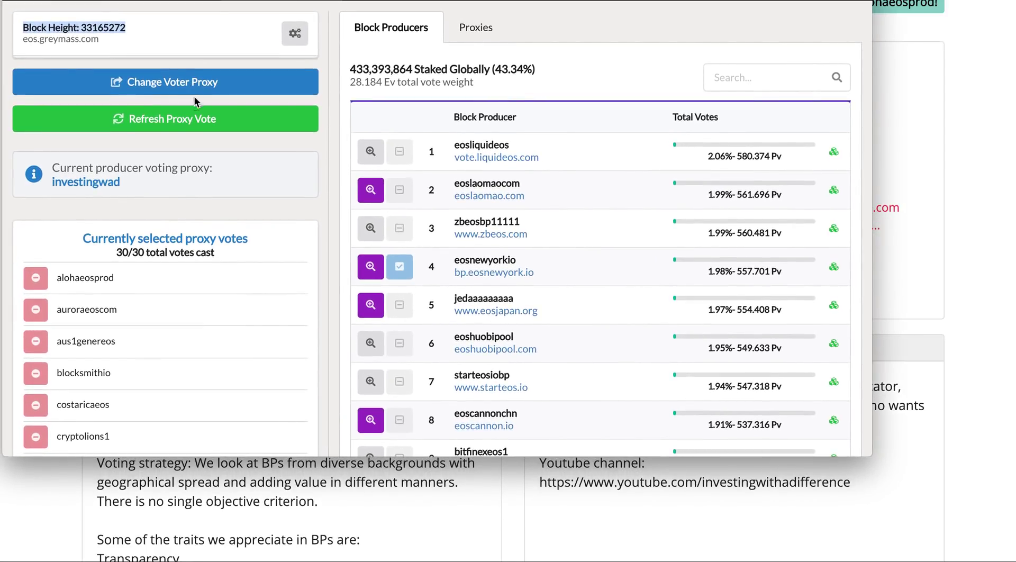
pyautogui.click(167, 128)
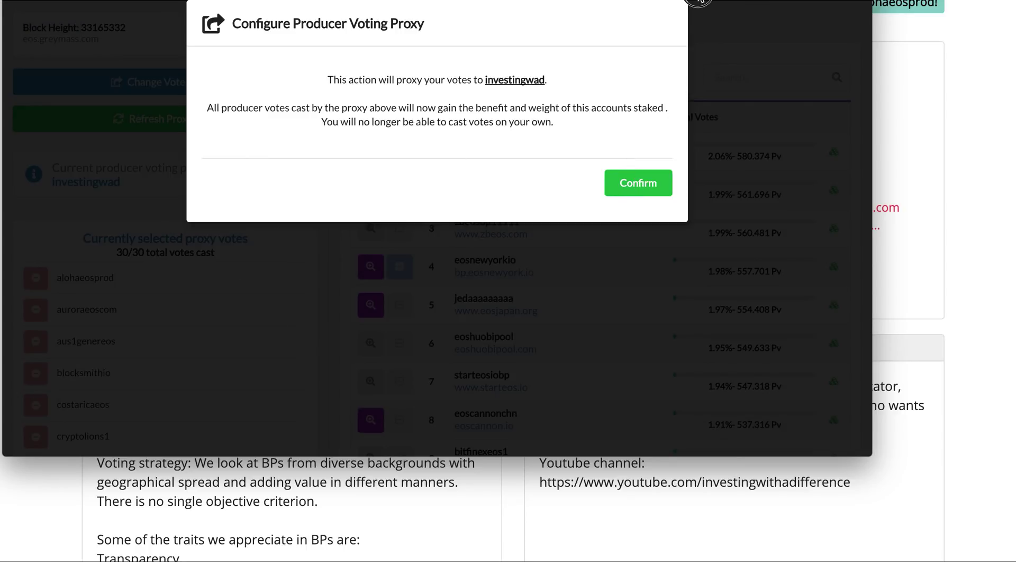
pyautogui.press('Escape')
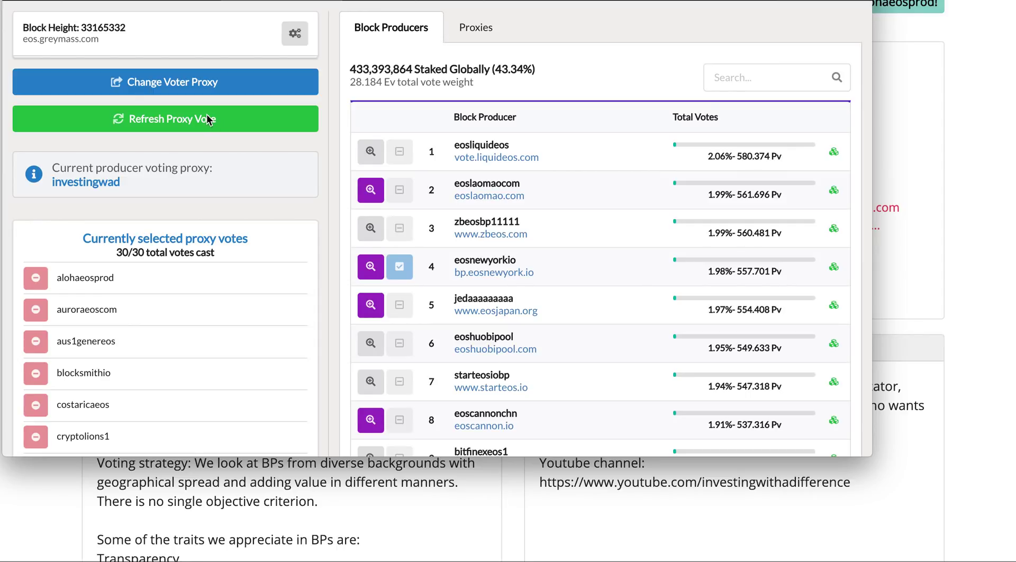
# Switch to the wallet listing linked accounts, open vote proxying for the 49-token EOS Mainnet account and try the automatic 7-day re-proxy option
pyautogui.press('super+Tab')
pyautogui.press('super+Tab')
pyautogui.press('super+Tab')
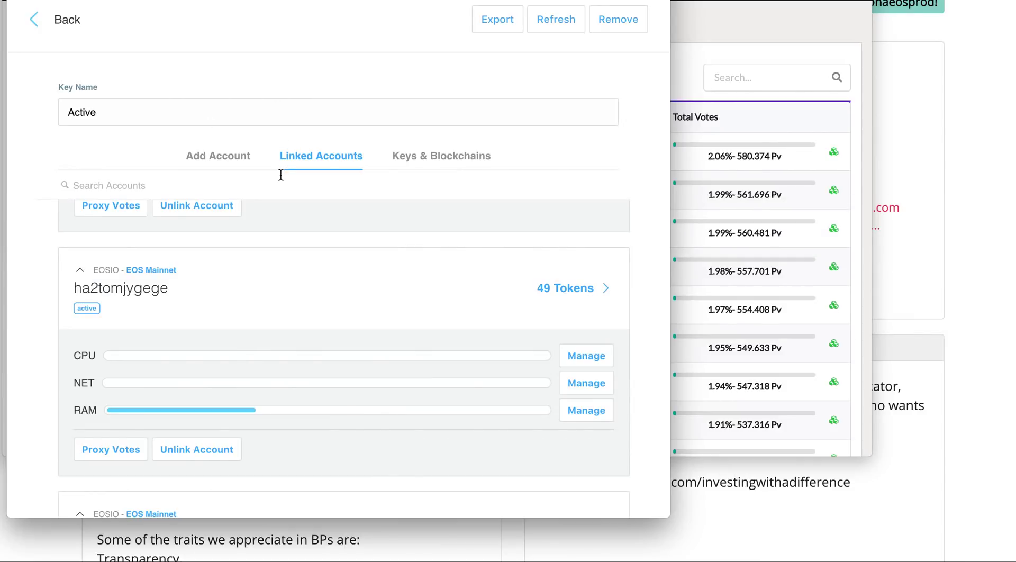
pyautogui.scroll(-1, 214, 278)
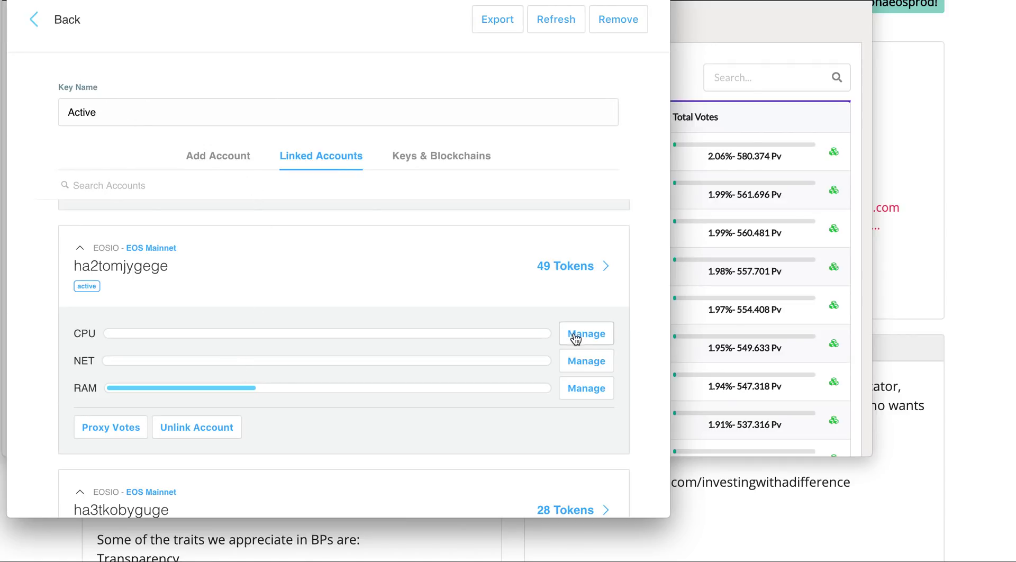
pyautogui.click(122, 432)
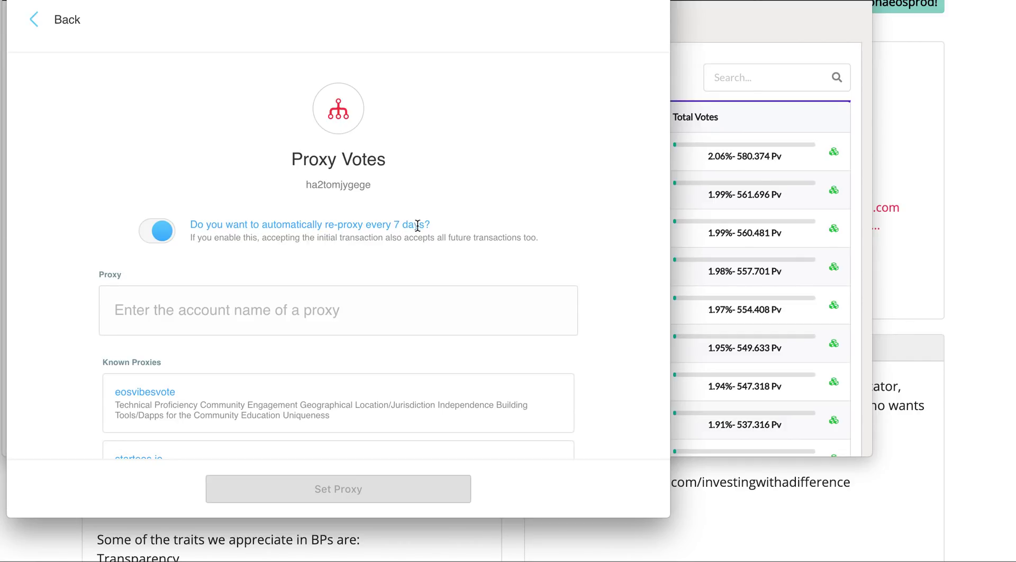
pyautogui.click(160, 233)
pyautogui.click(156, 234)
# Look through the known proxies and select Investing with a difference as the account's voting proxy
pyautogui.scroll(-5, 167, 234)
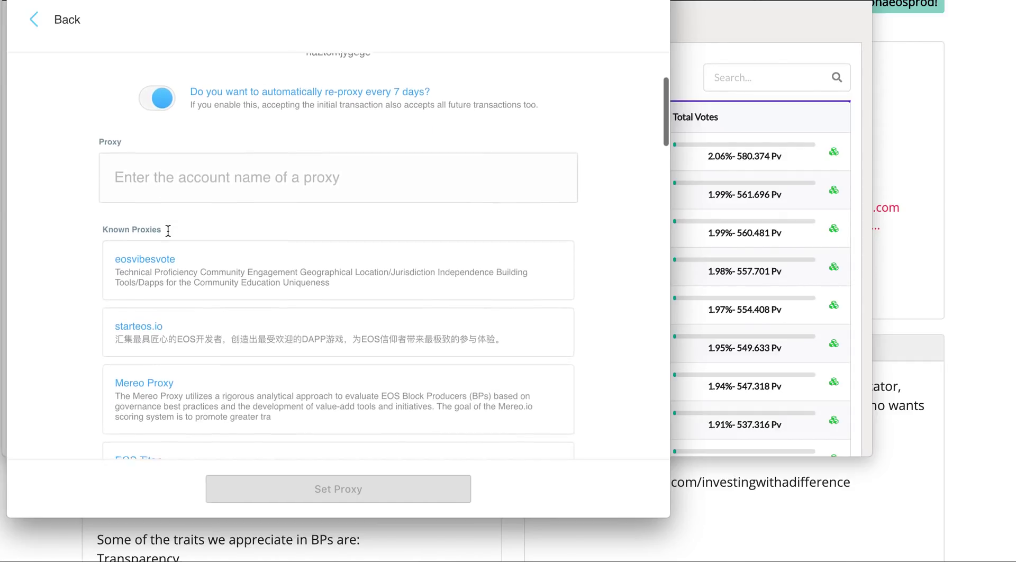
pyautogui.scroll(1, 170, 206)
pyautogui.scroll(-8, 170, 207)
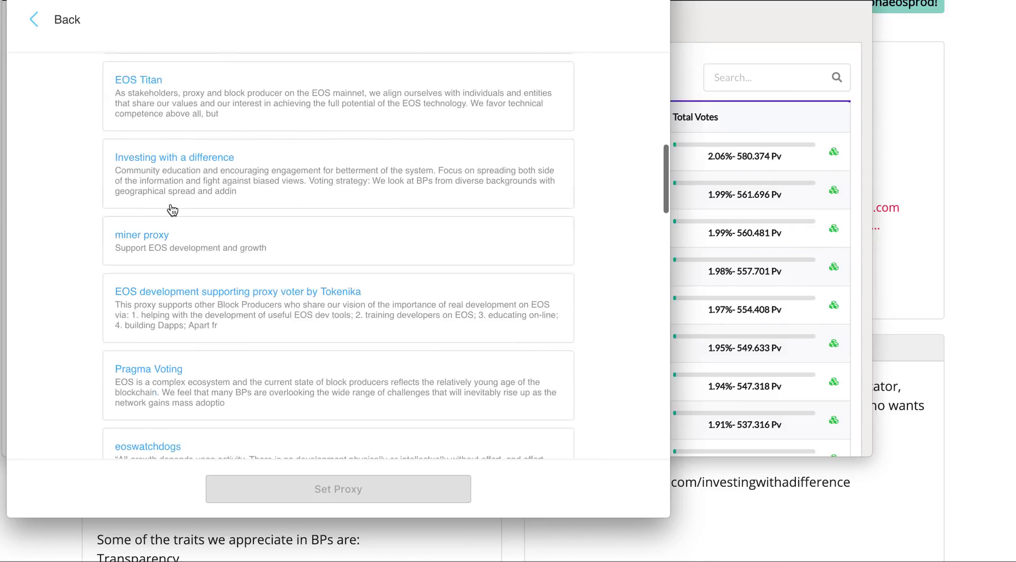
pyautogui.scroll(-15, 172, 210)
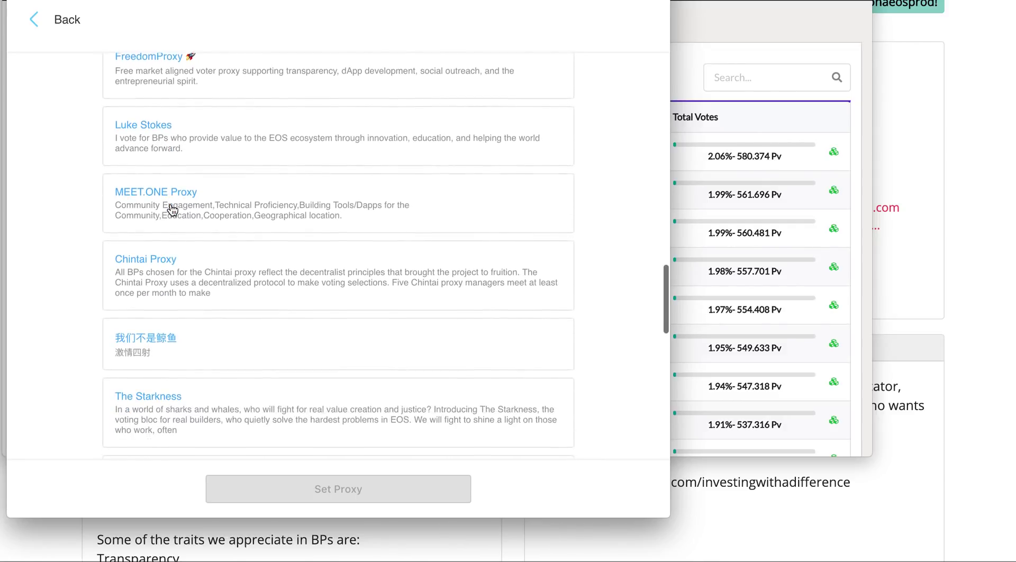
pyautogui.scroll(-10, 172, 210)
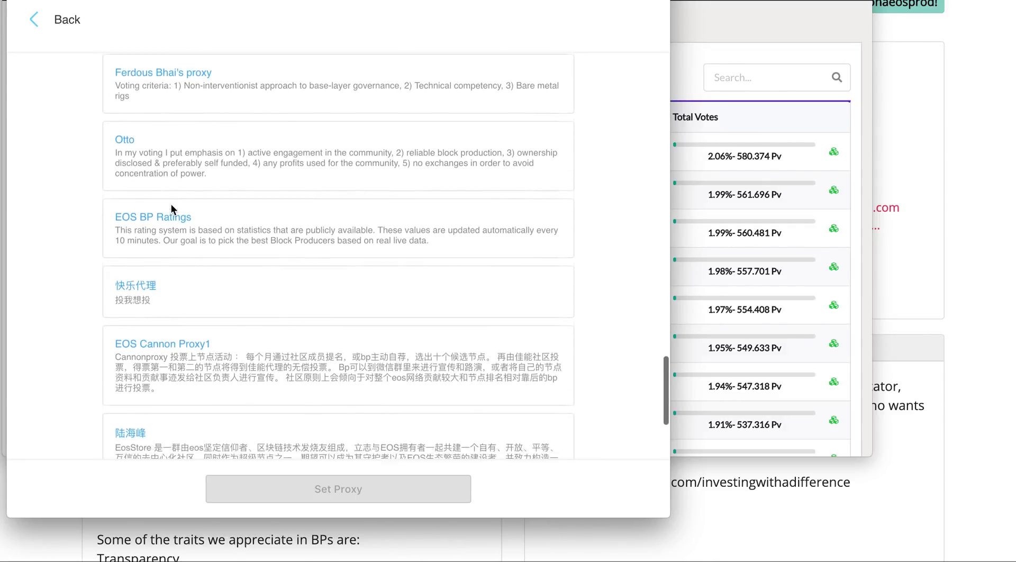
pyautogui.scroll(3, 172, 210)
pyautogui.scroll(10, 172, 210)
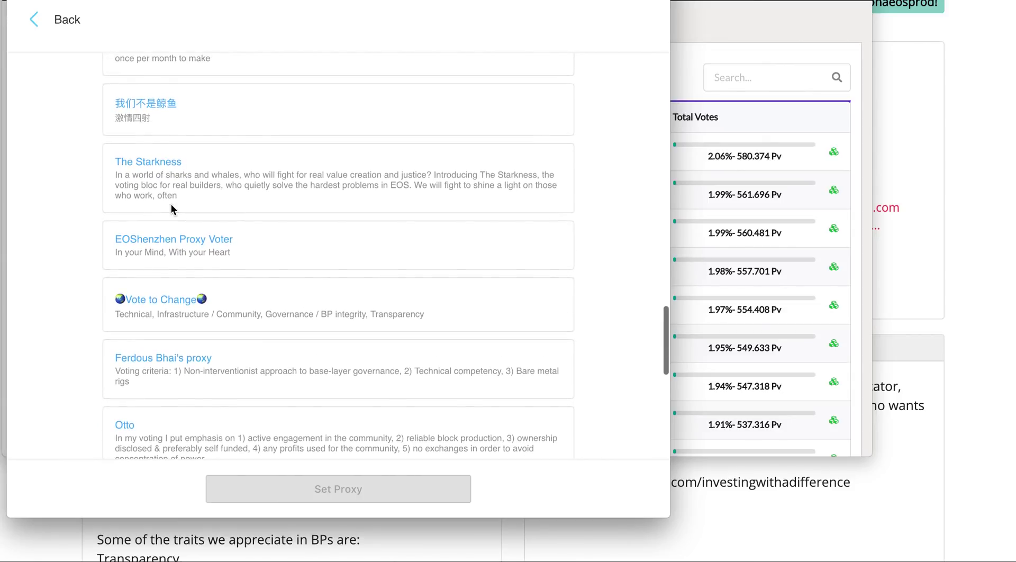
pyautogui.scroll(10, 172, 210)
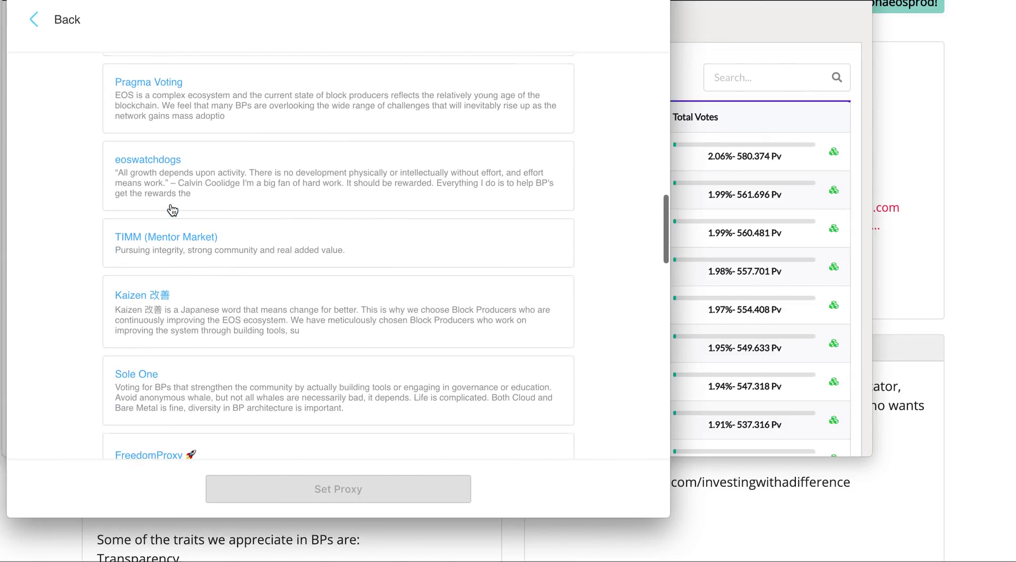
pyautogui.scroll(1, 174, 222)
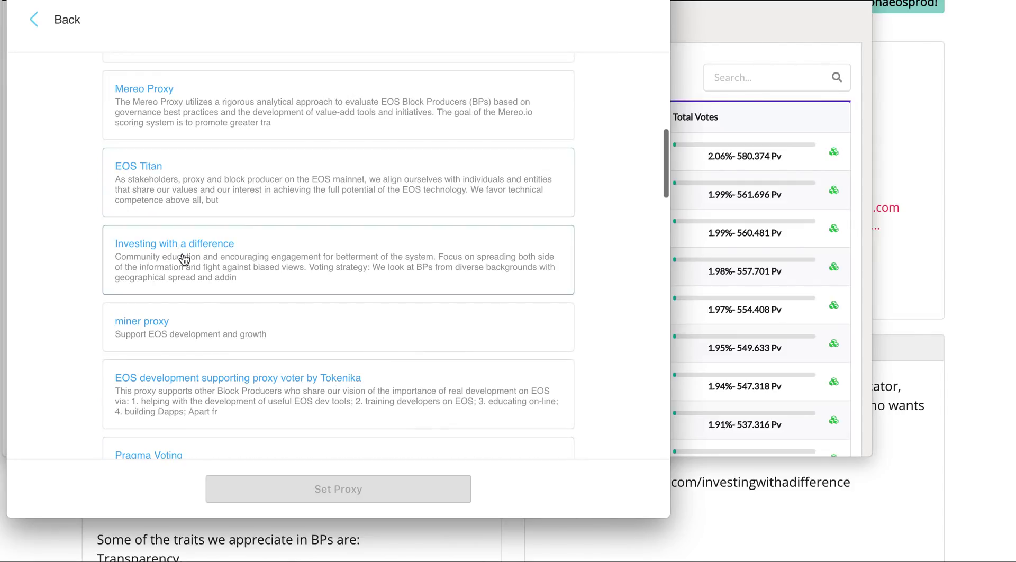
pyautogui.click(169, 260)
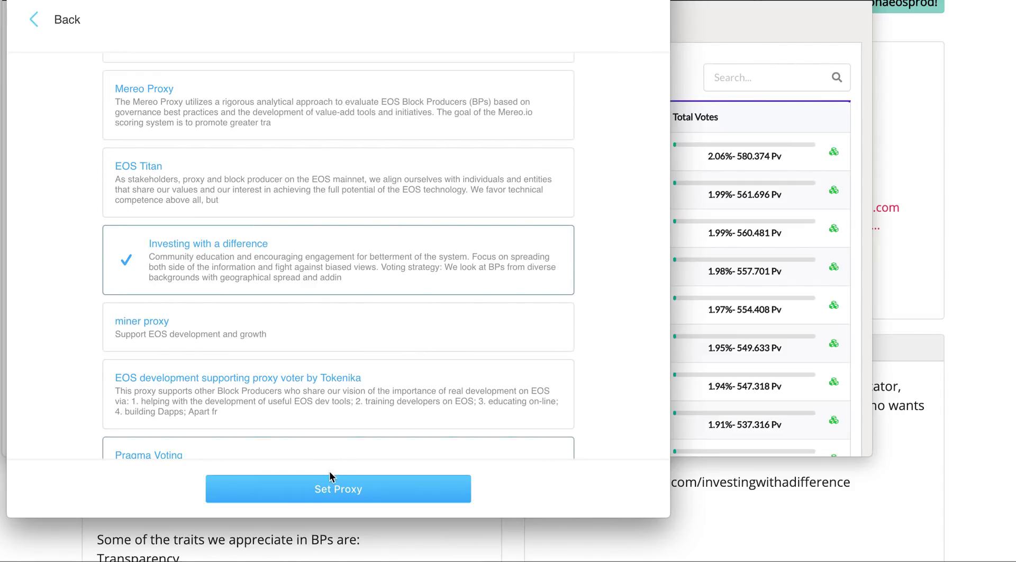
pyautogui.click(329, 490)
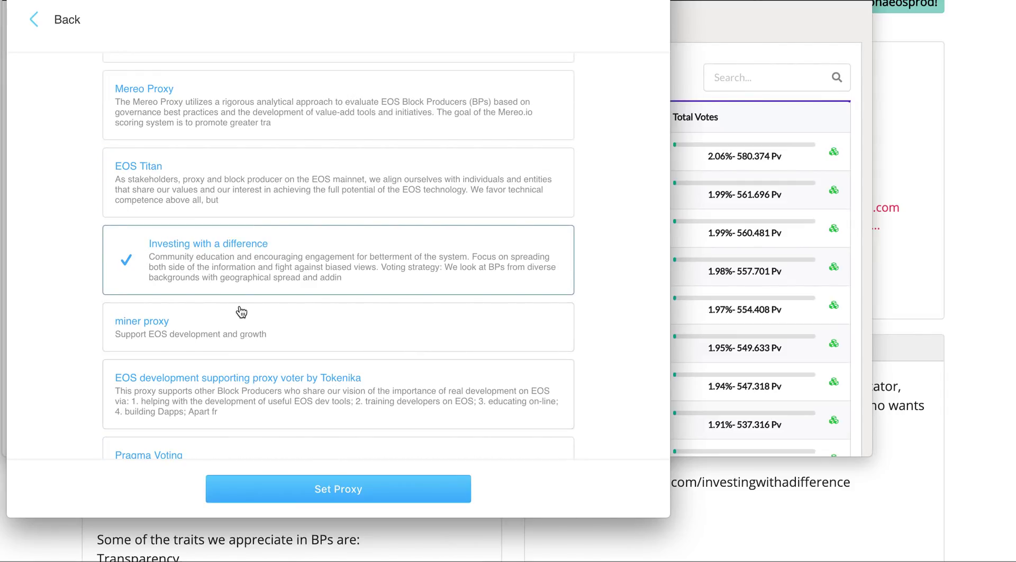
# Review the automatic re-proxy option and the filled-in investingwad proxy, and return to the linked accounts without setting the proxy
pyautogui.scroll(8, 241, 312)
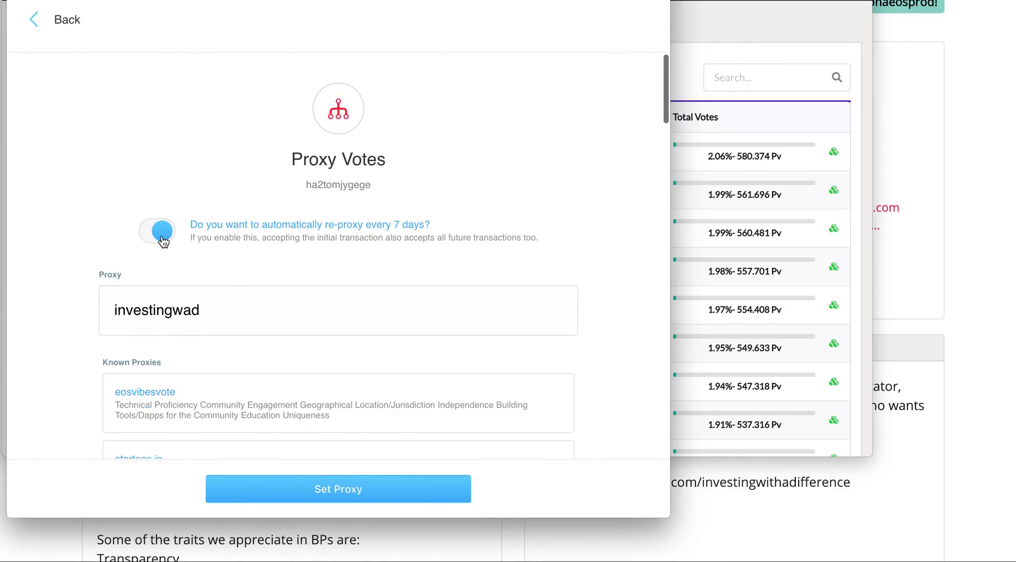
pyautogui.scroll(-3, 201, 259)
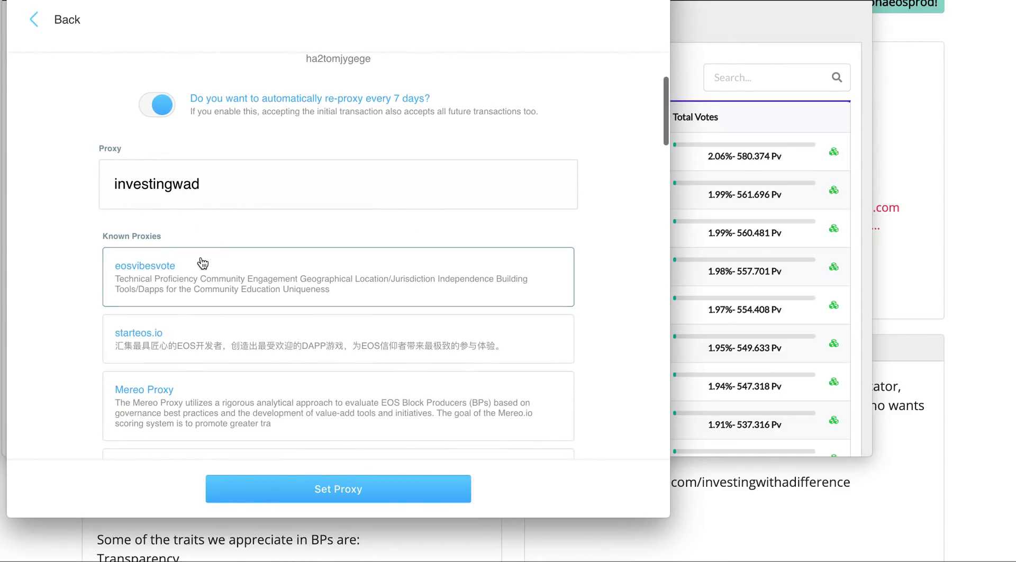
pyautogui.scroll(-4, 184, 231)
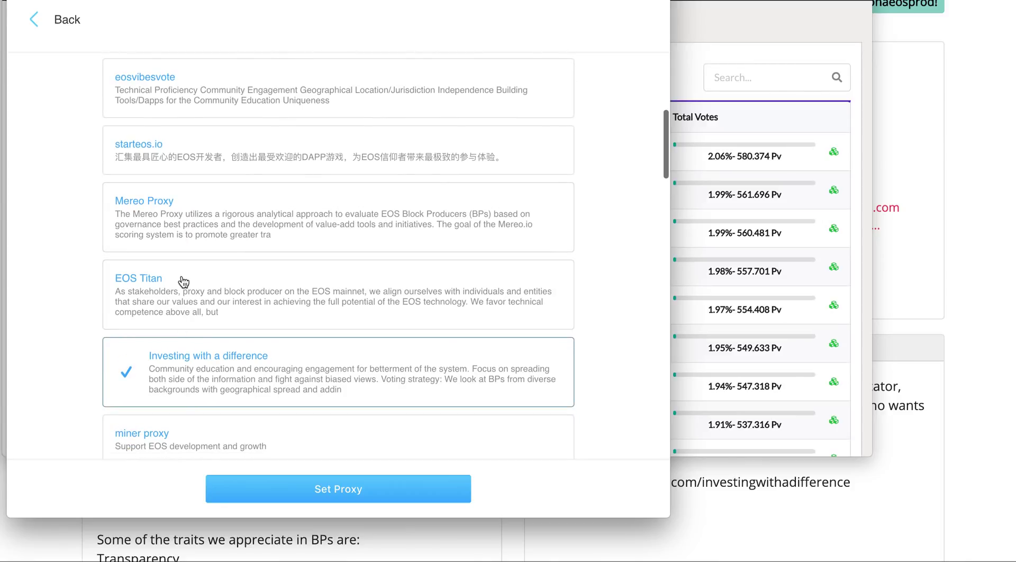
pyautogui.scroll(5, 183, 281)
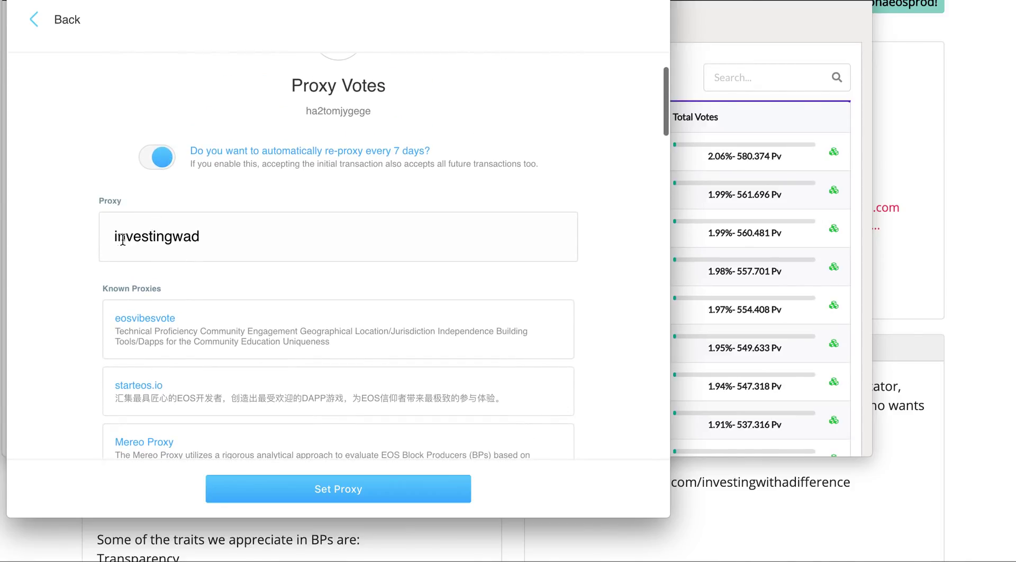
pyautogui.doubleClick(123, 239)
pyautogui.click(218, 238)
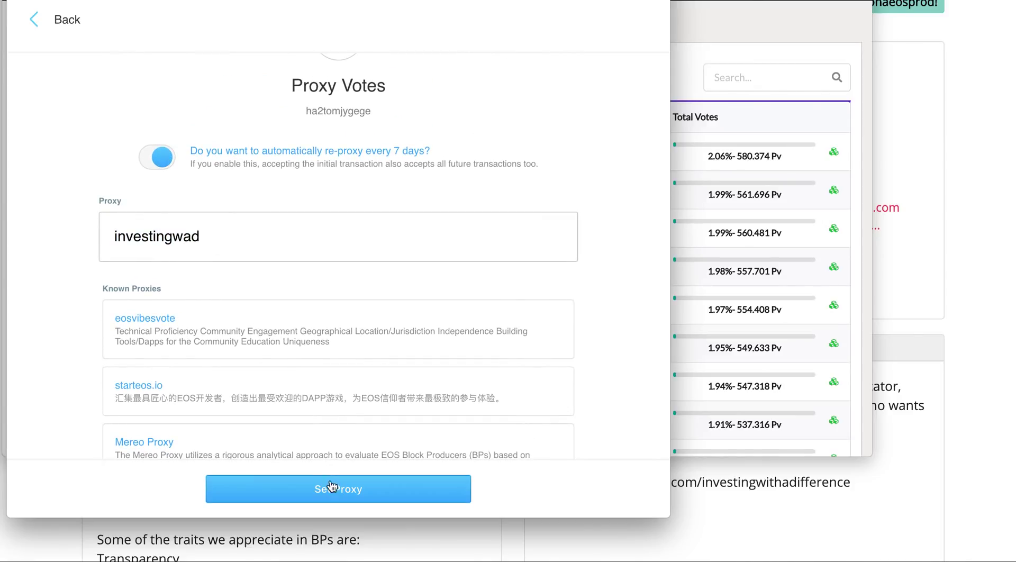
pyautogui.click(67, 27)
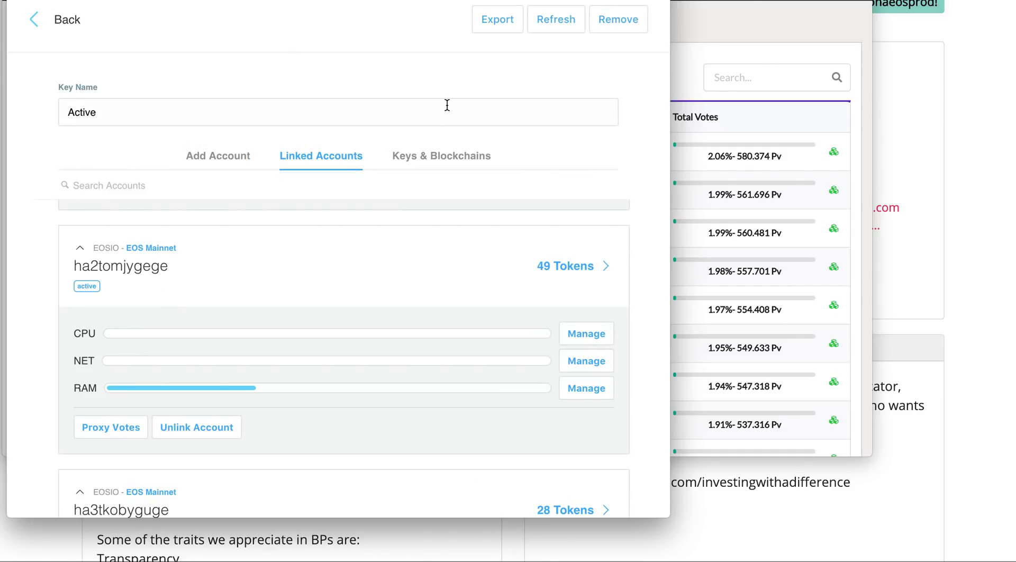
# Switch to the EOS voting wallet and revisit the proxy vote refresh for investingwad
pyautogui.click(802, 119)
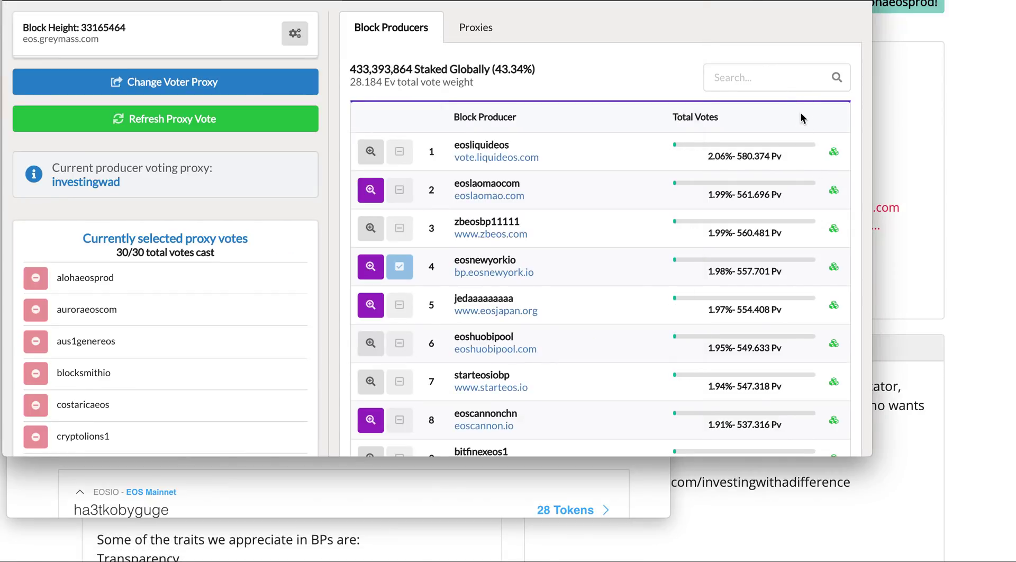
pyautogui.click(173, 123)
# Switch to the browser's Investing with a difference details and examine the proxy's total EOS decay percentage
pyautogui.click(791, 503)
pyautogui.scroll(2, 791, 504)
pyautogui.scroll(2, 791, 503)
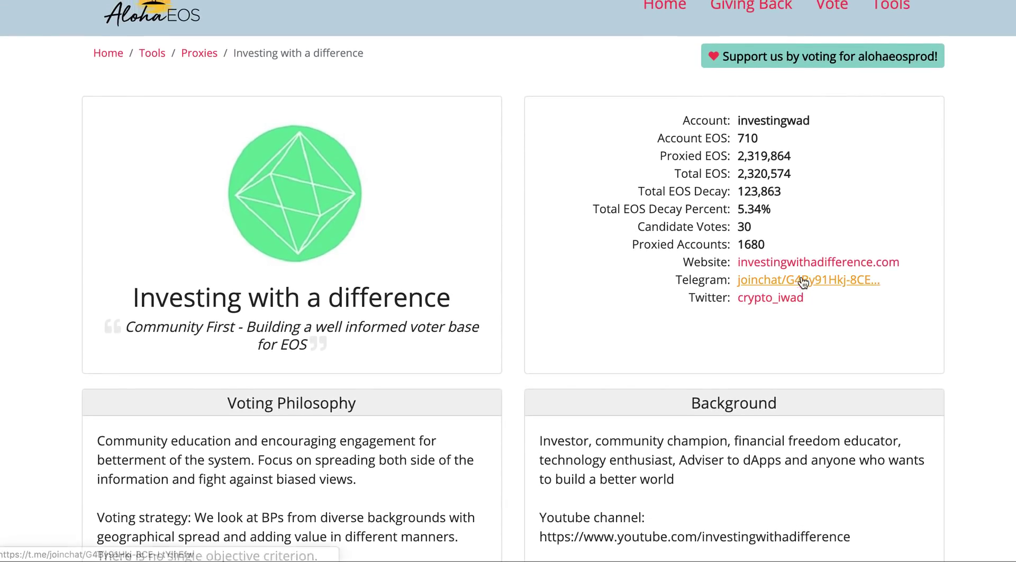
pyautogui.scroll(1, 772, 208)
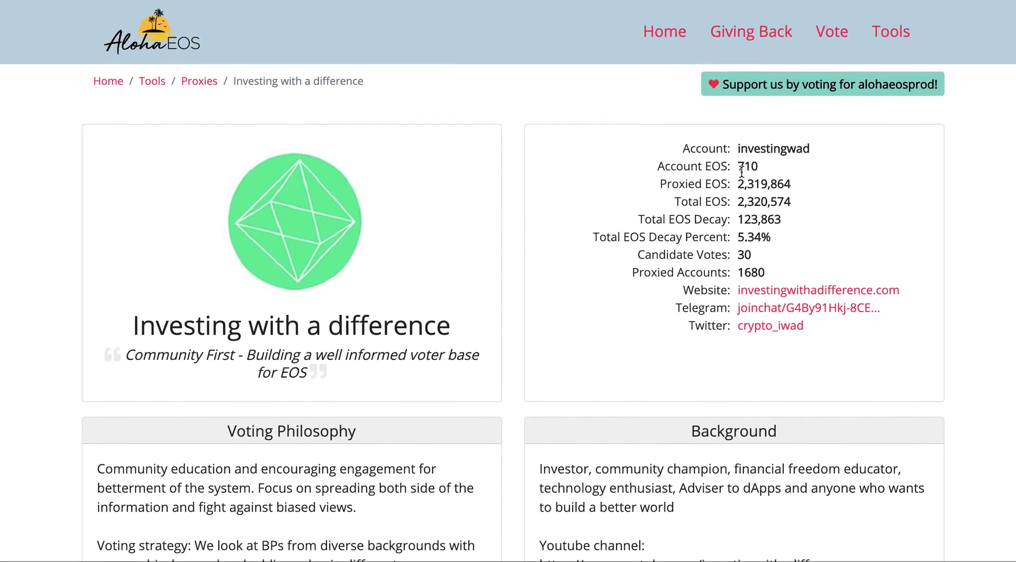
pyautogui.moveTo(738, 237); pyautogui.dragTo(780, 237)
pyautogui.click(779, 237)
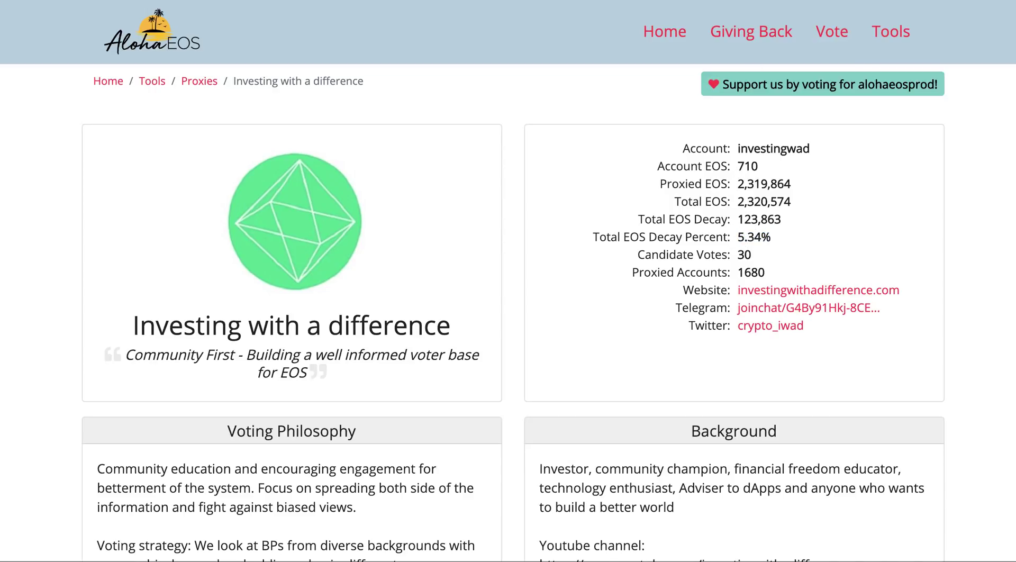